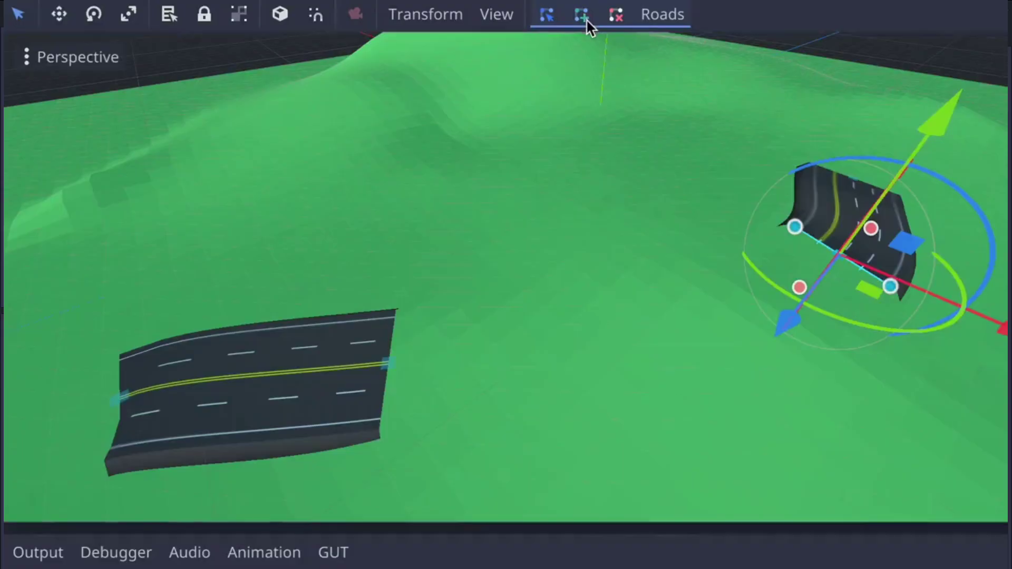
- Add a road point joining the curved road to the straight road's end, then reshape the bend and far end
left_click(681, 339)
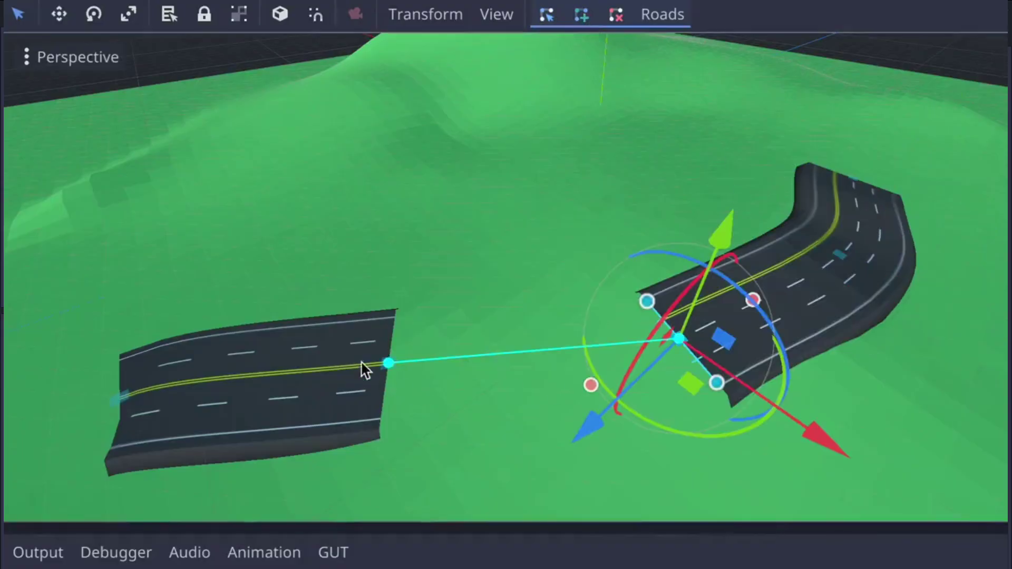
left_click(382, 361)
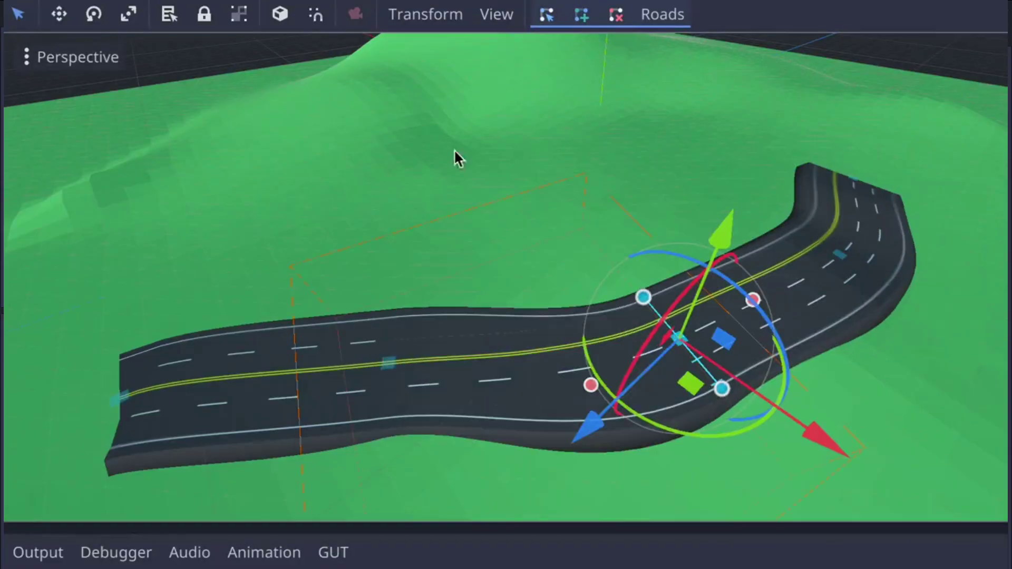
left_click(547, 15)
left_click_drag(647, 299, 613, 252)
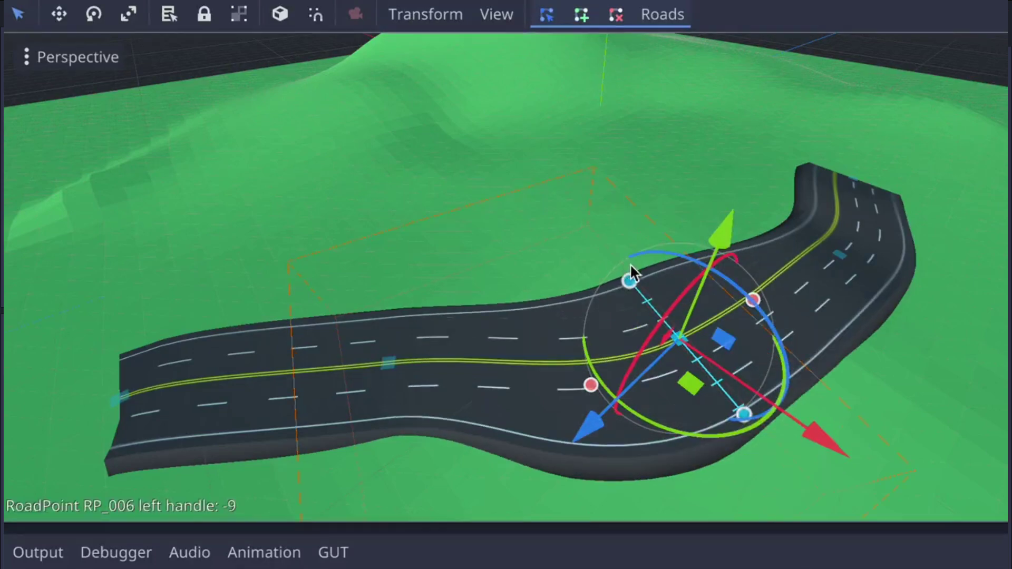
left_click(836, 209)
left_click_drag(900, 197, 857, 154)
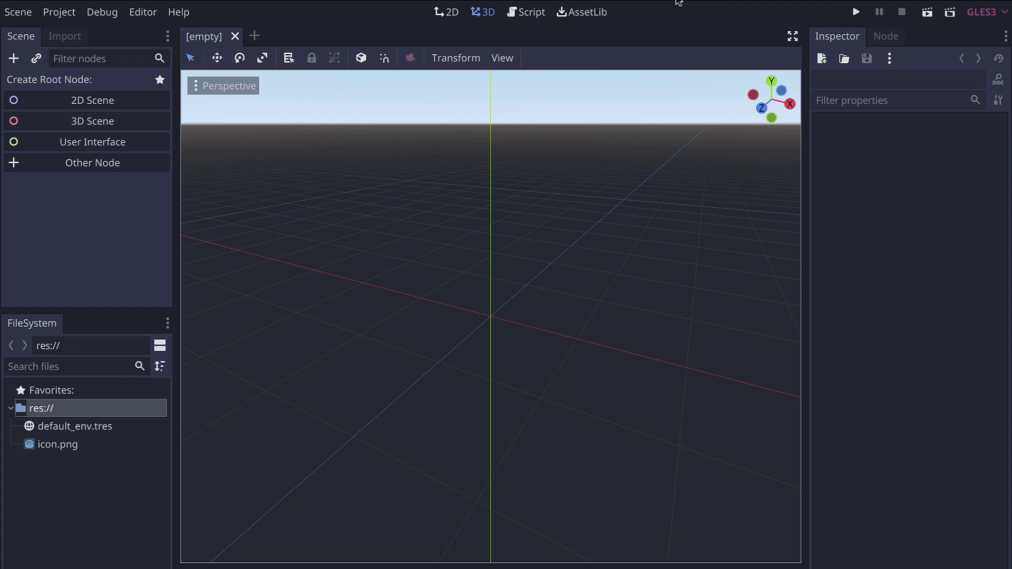
- Search the Asset Library for 'road', then download and install Godot Road Generator
left_click(589, 12)
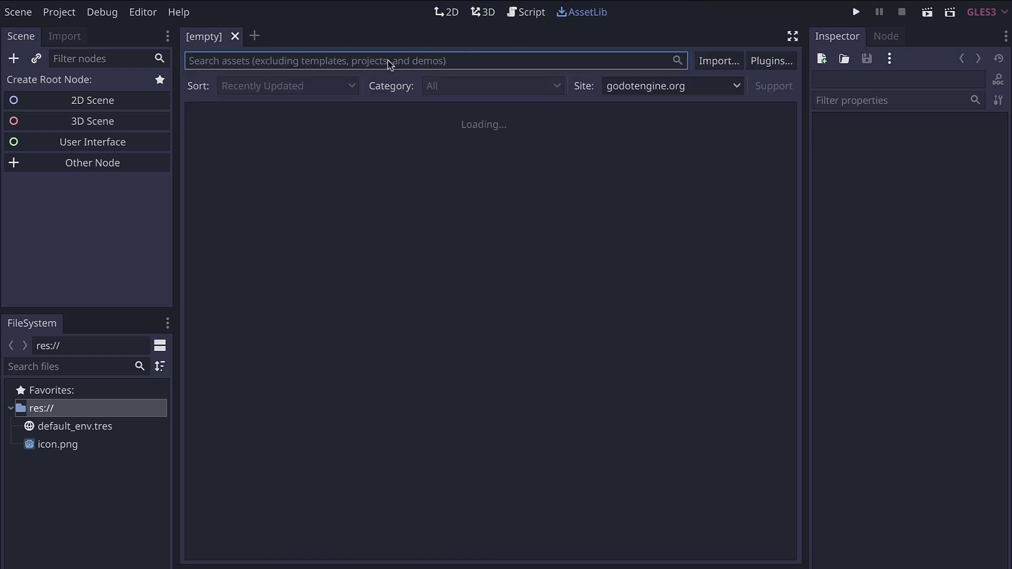
type("road")
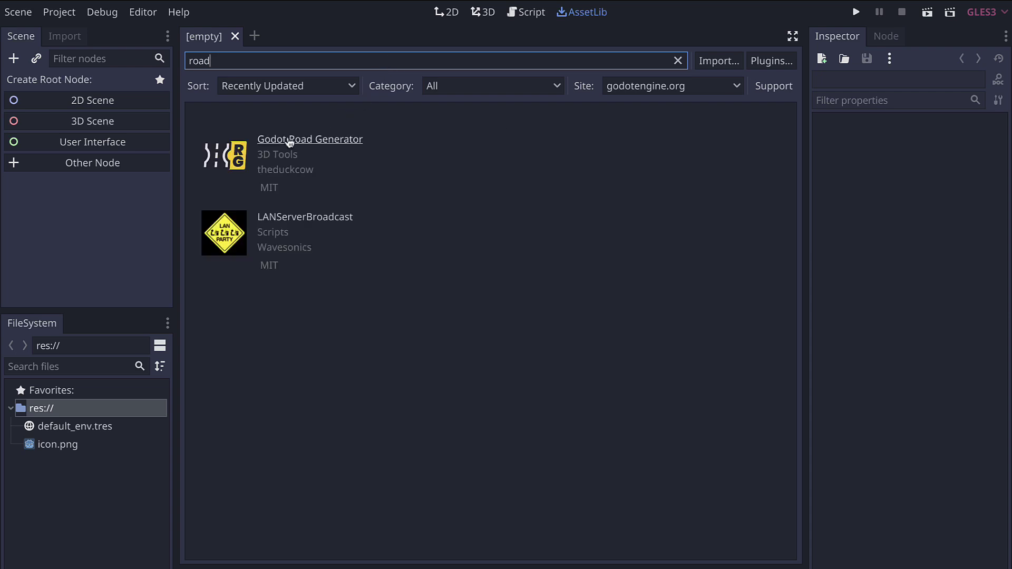
left_click(236, 157)
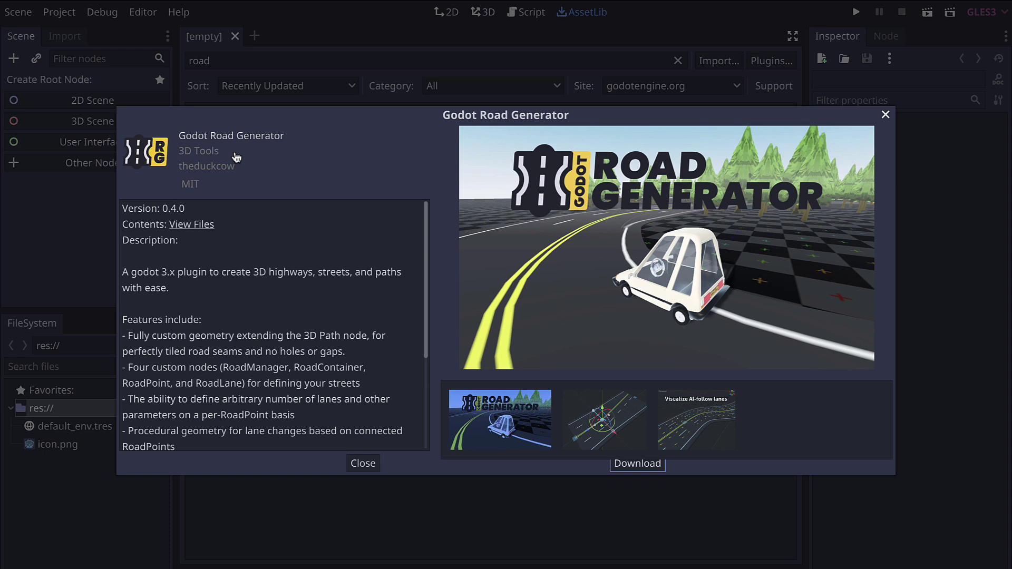
left_click(640, 464)
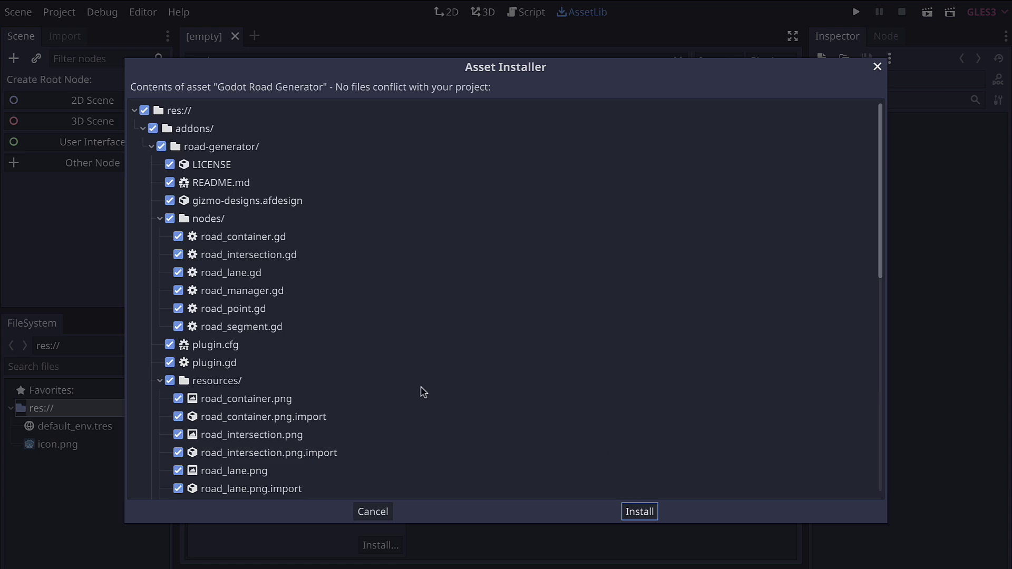
scroll(420, 391, "down", 10)
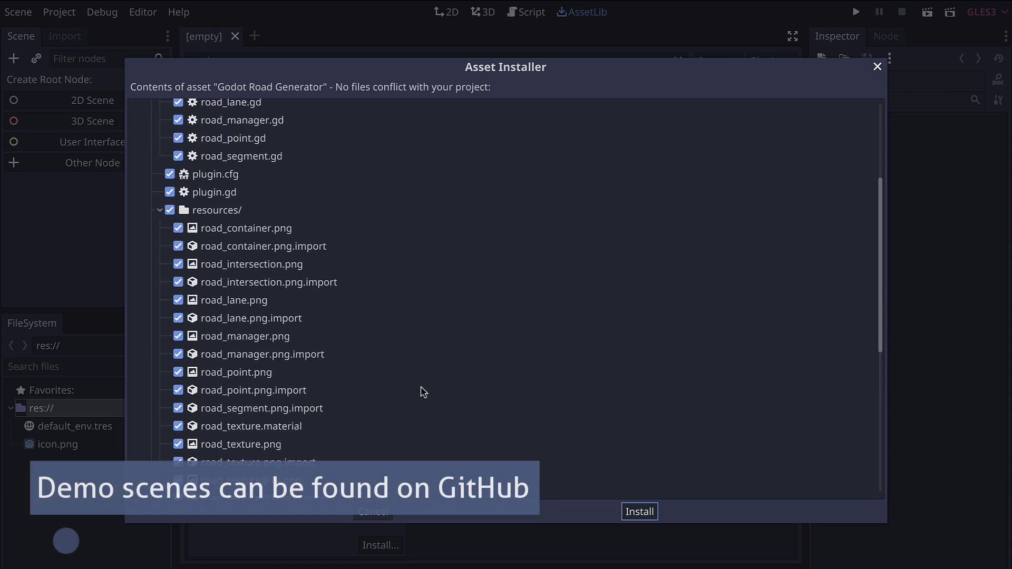
left_click(642, 511)
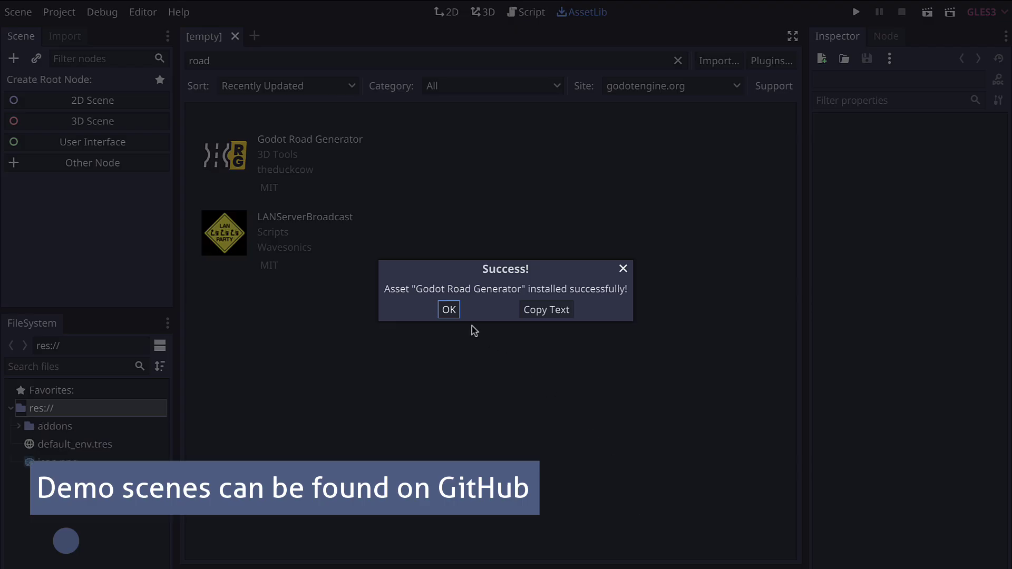
- Enable the road-generator 0.4.0 plugin in Project Settings and return to the 3D view
left_click(449, 310)
left_click(59, 12)
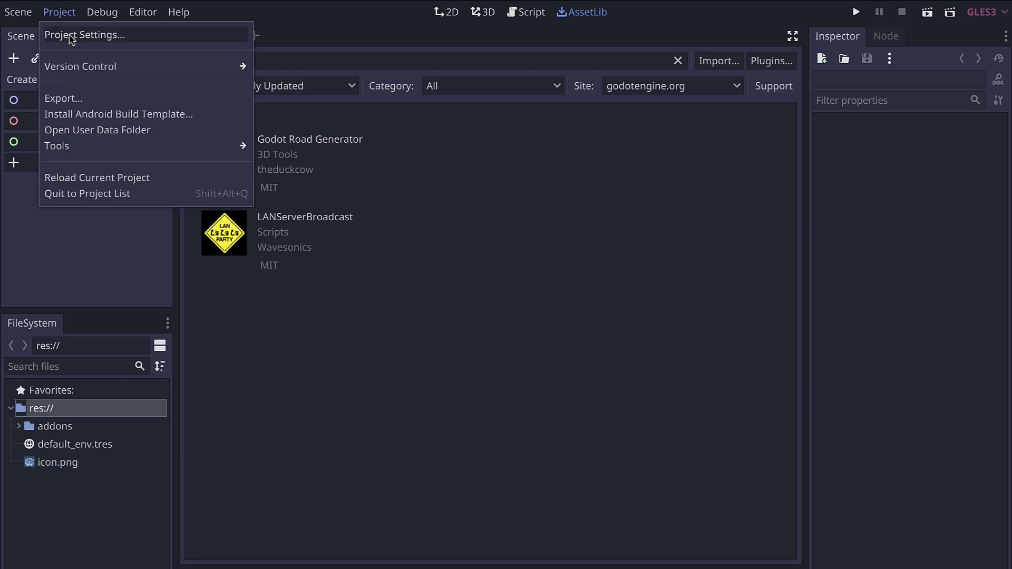
left_click(73, 34)
left_click(452, 74)
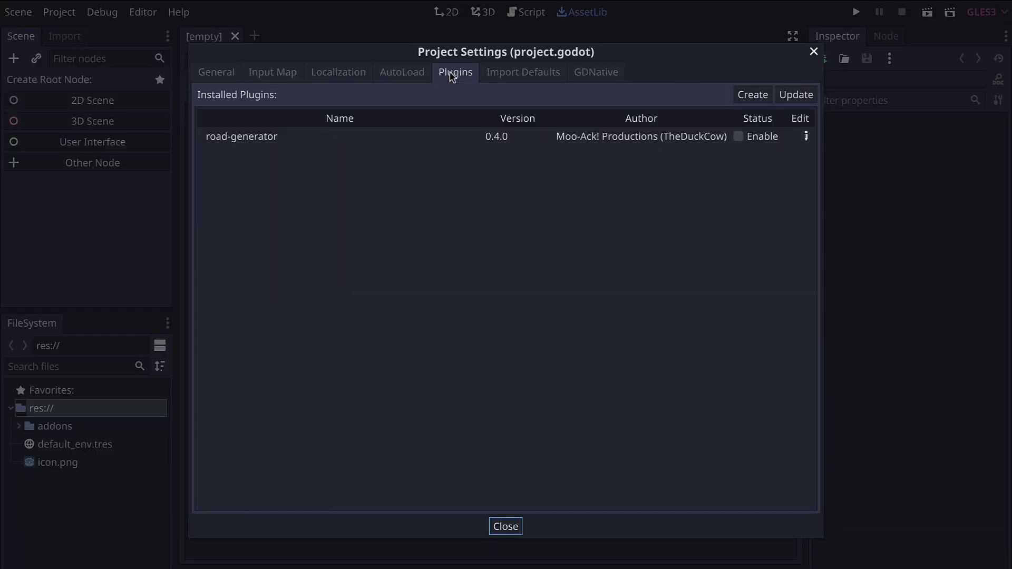
left_click(739, 137)
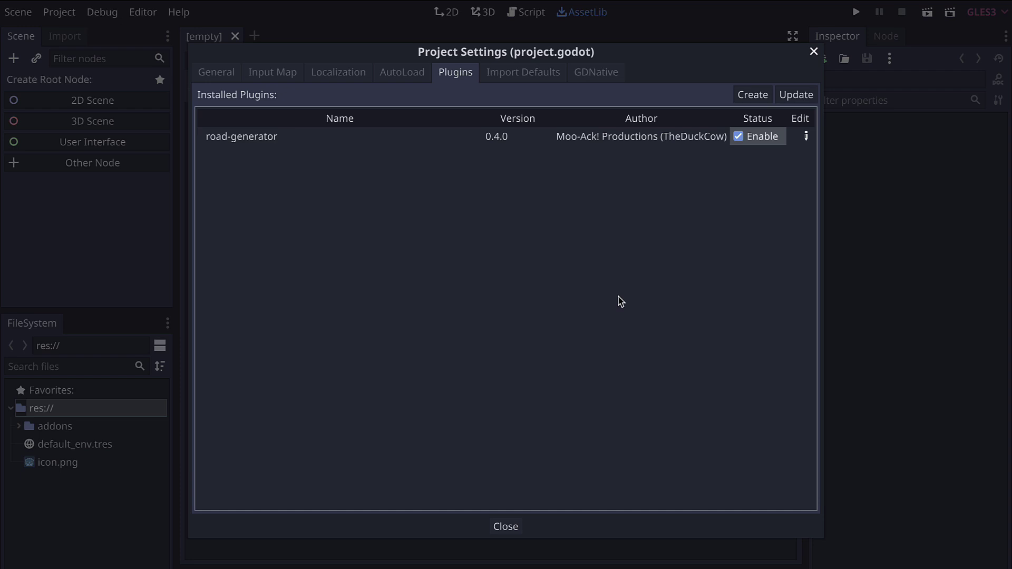
left_click(505, 526)
left_click(484, 12)
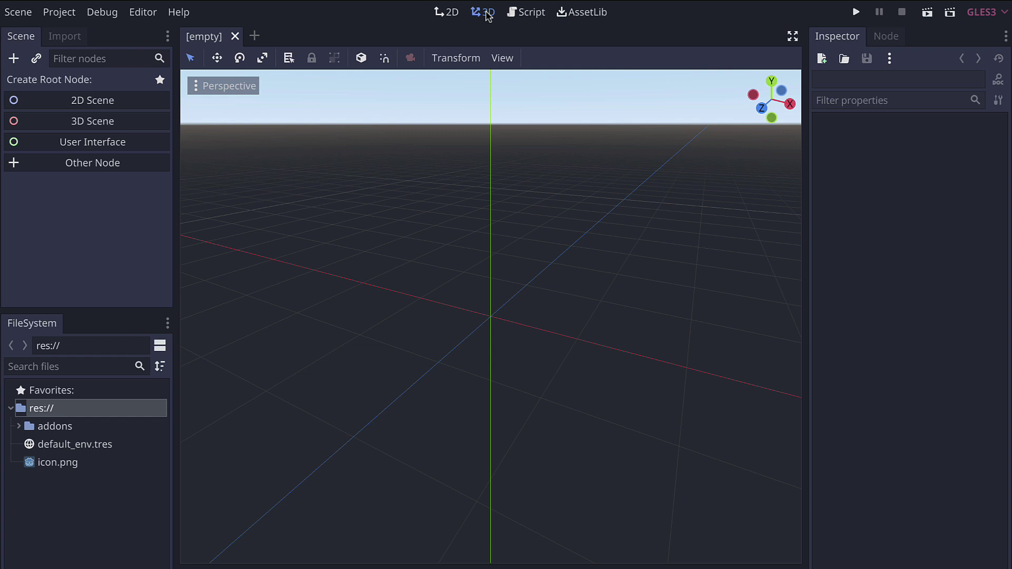
- Create a 3D scene with a Spatial root and add a RoadManager child node
left_click(113, 122)
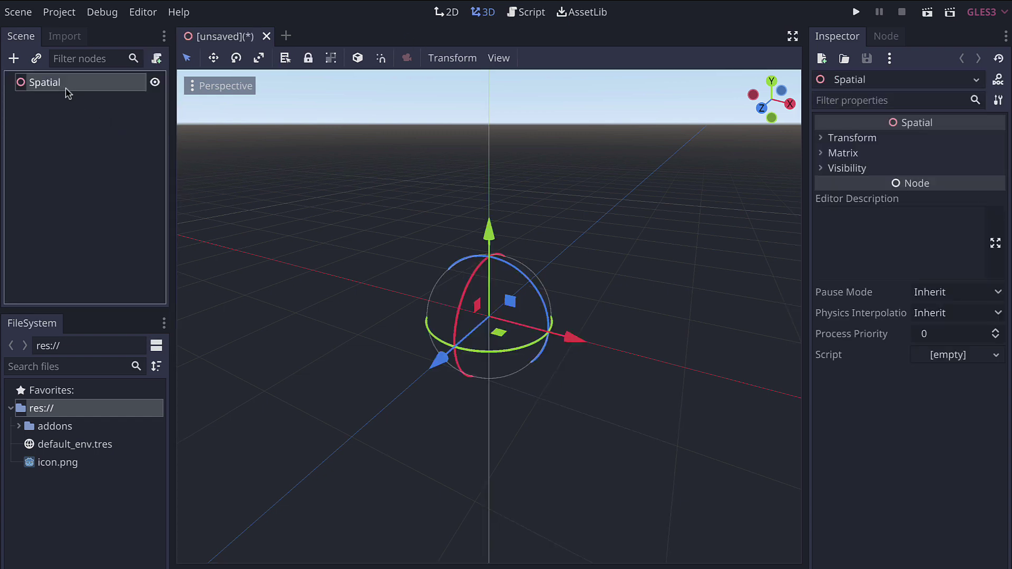
left_click(14, 58)
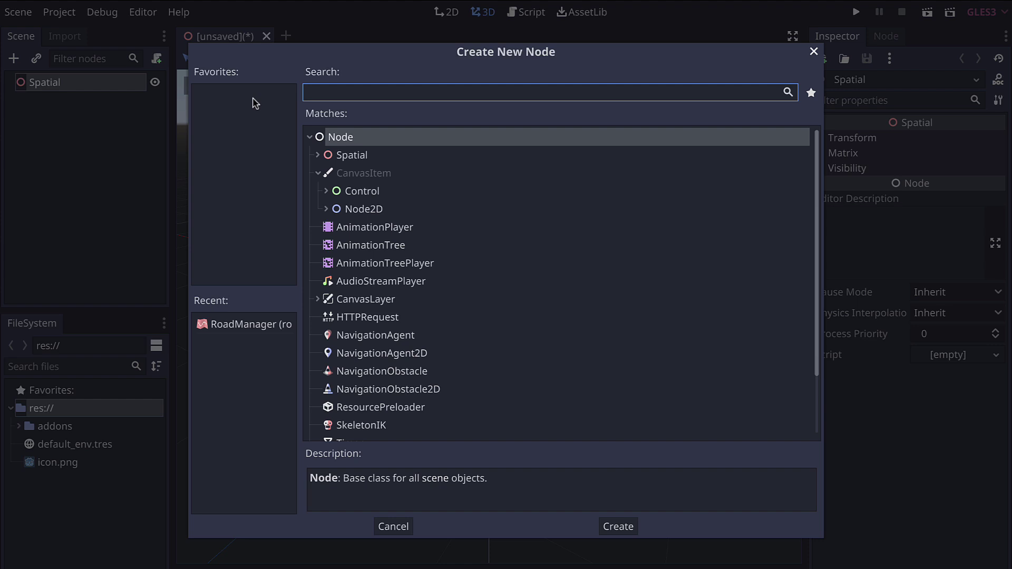
type("road")
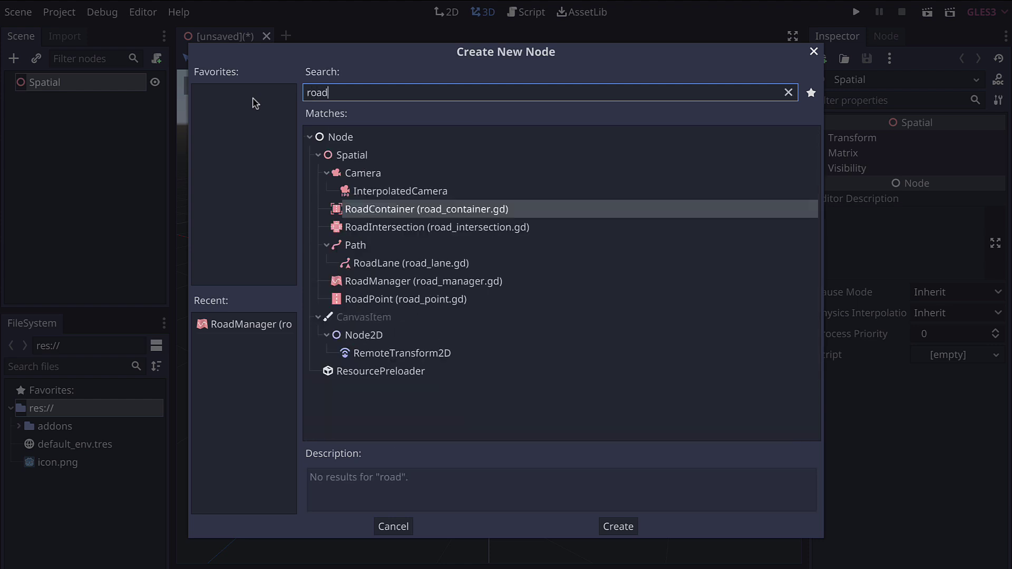
left_click(390, 281)
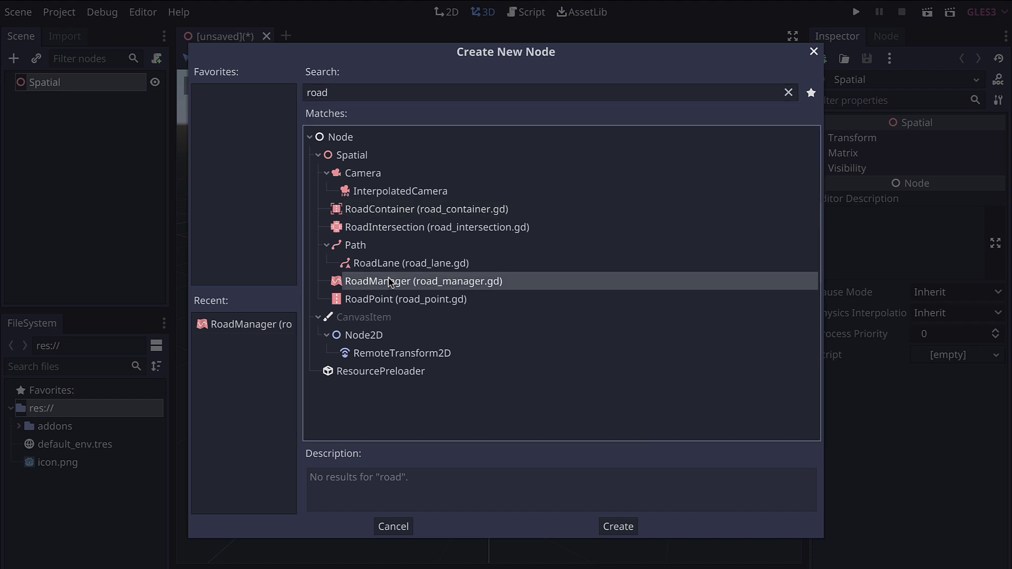
left_click(606, 527)
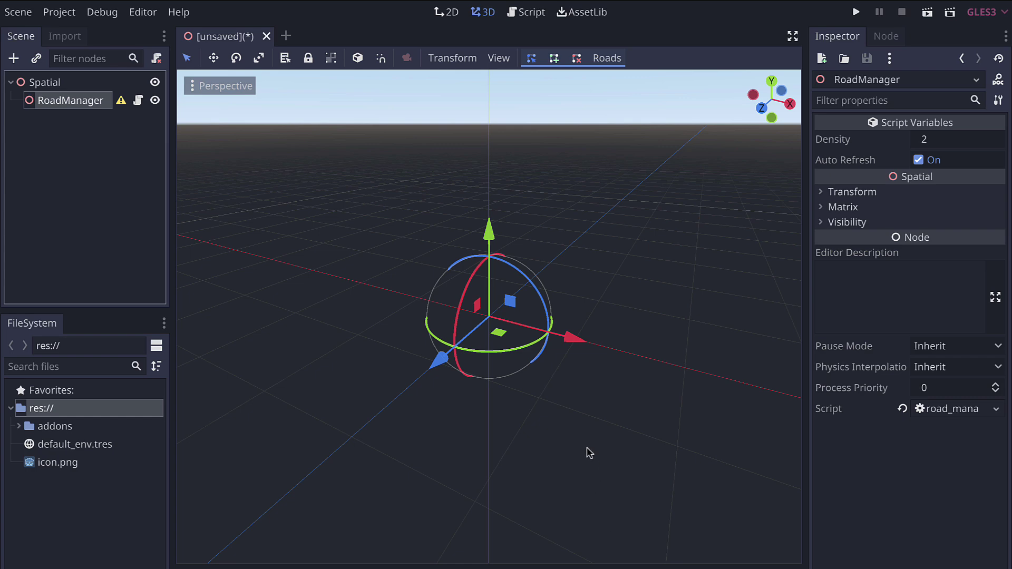
- Save the scene as demo.tscn, then read and dismiss RoadManager's configuration warning
key("ctrl+s")
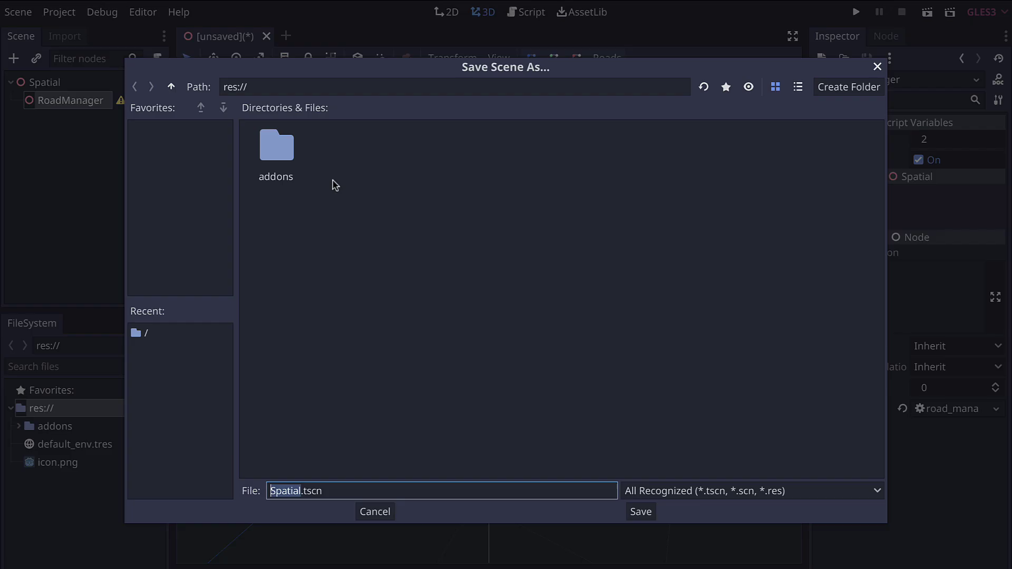
type("demo")
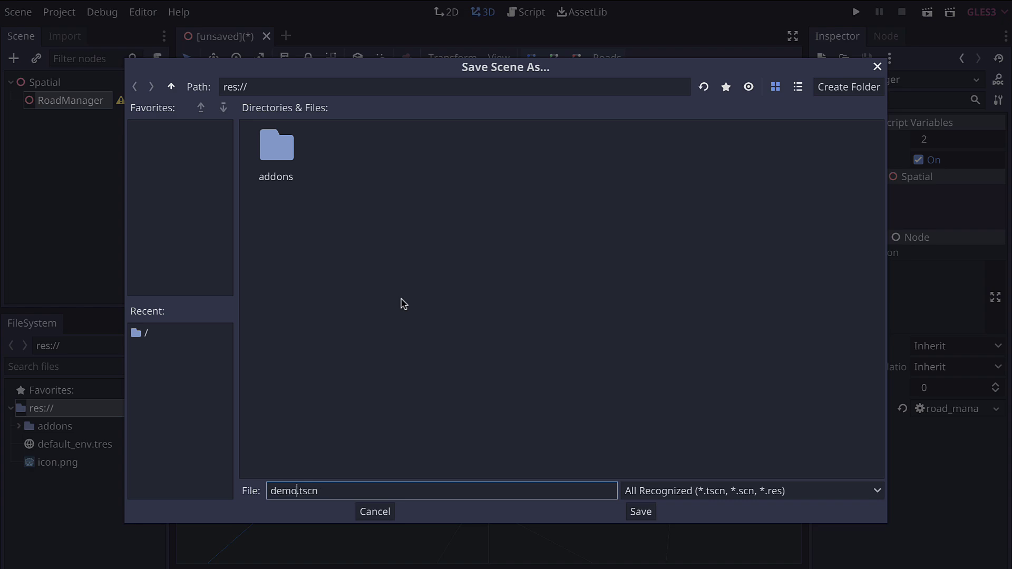
key("Return")
left_click(66, 14)
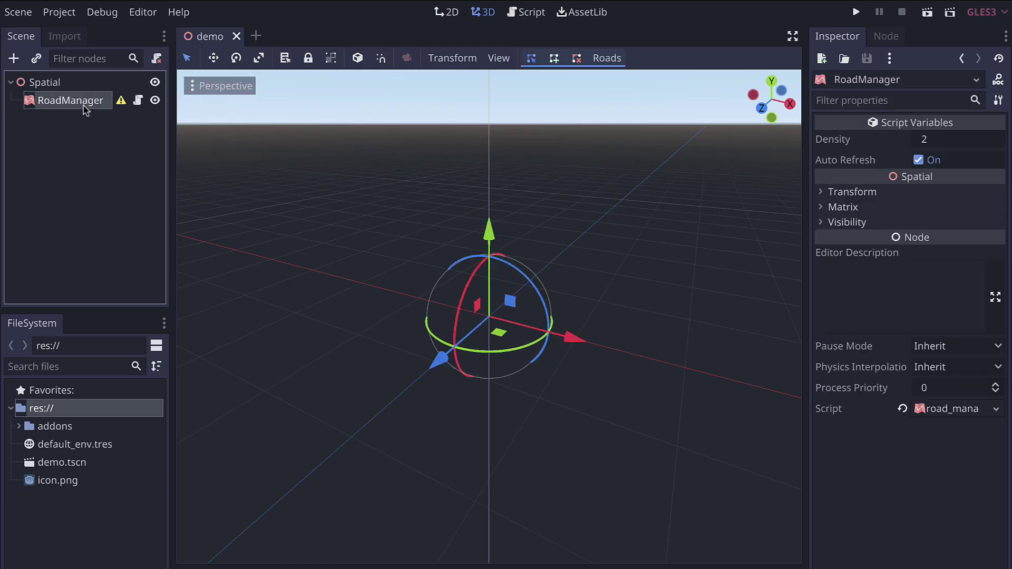
left_click(120, 101)
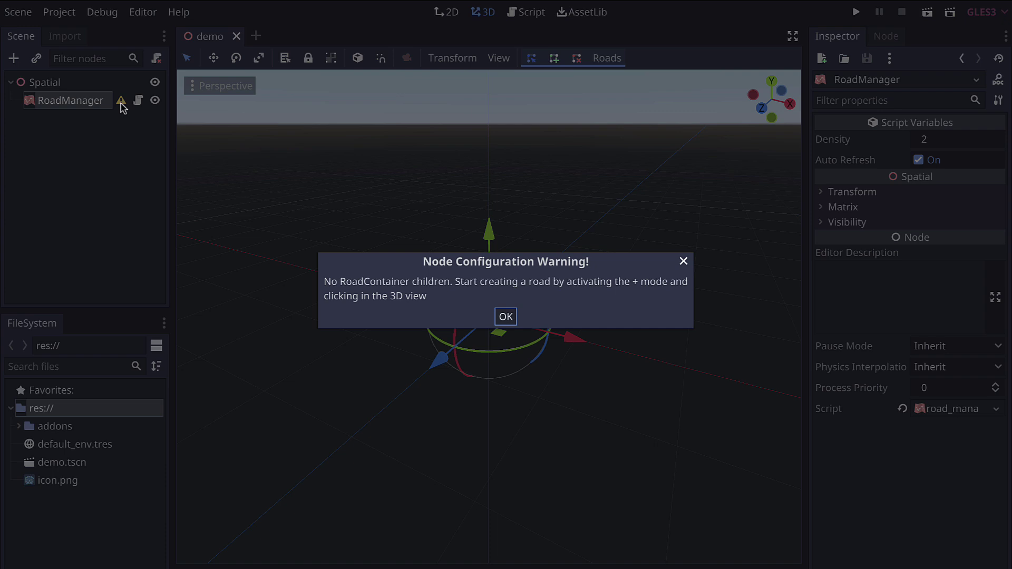
left_click(501, 318)
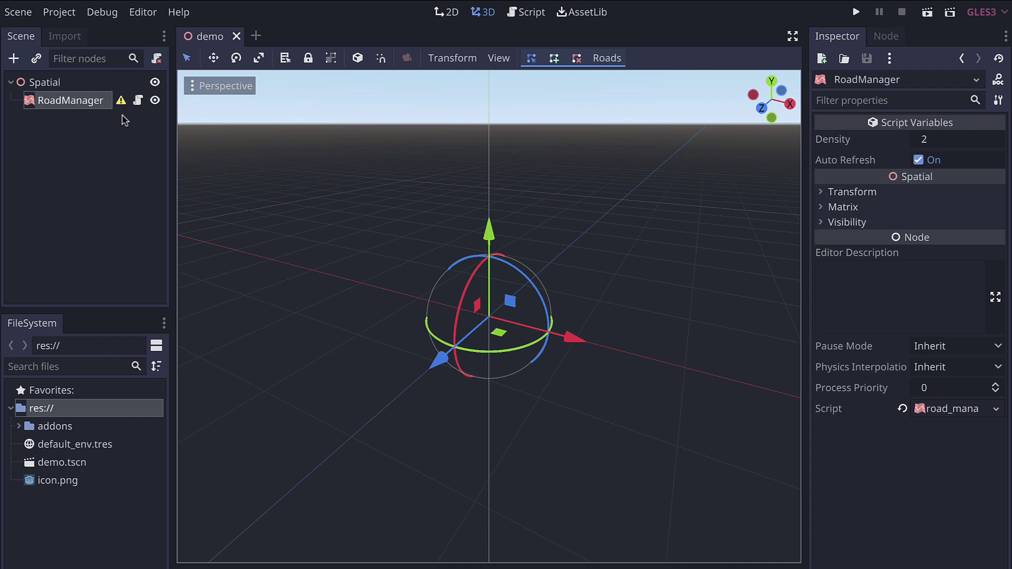
- Start a new road by placing its first road point RP_001 in the viewport
left_click(554, 58)
left_click(512, 377)
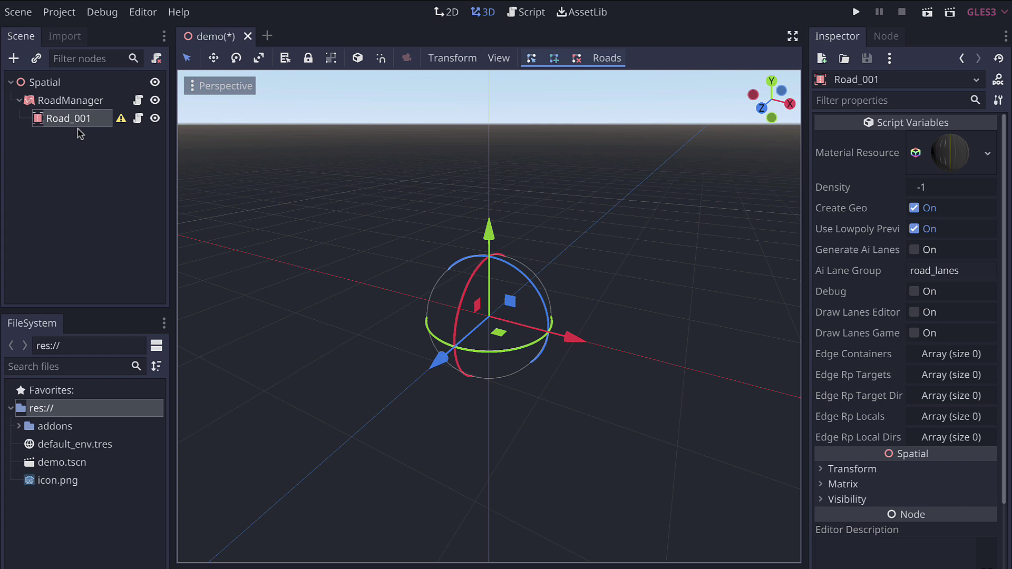
left_click(358, 439)
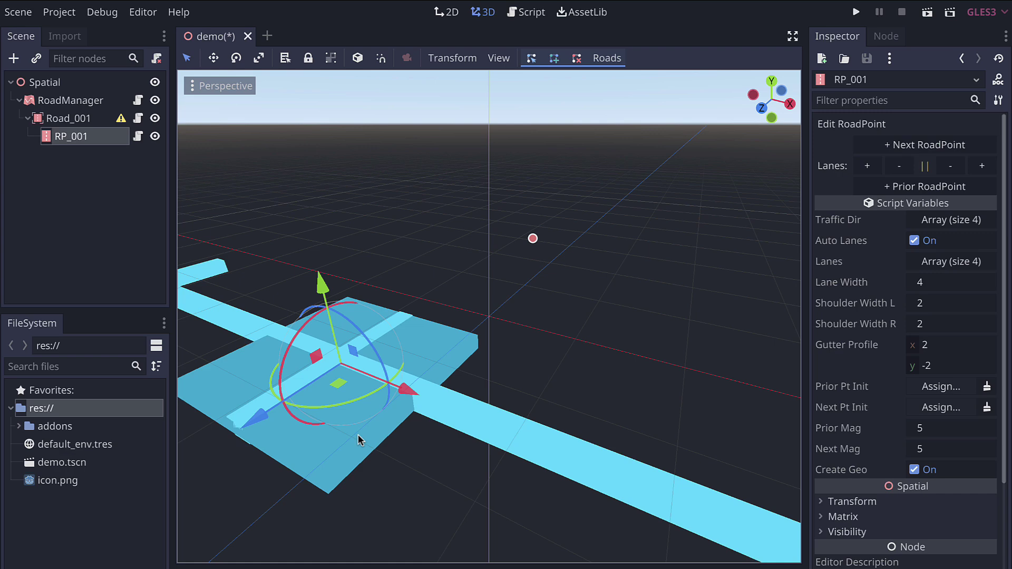
scroll(358, 435, "down", 5)
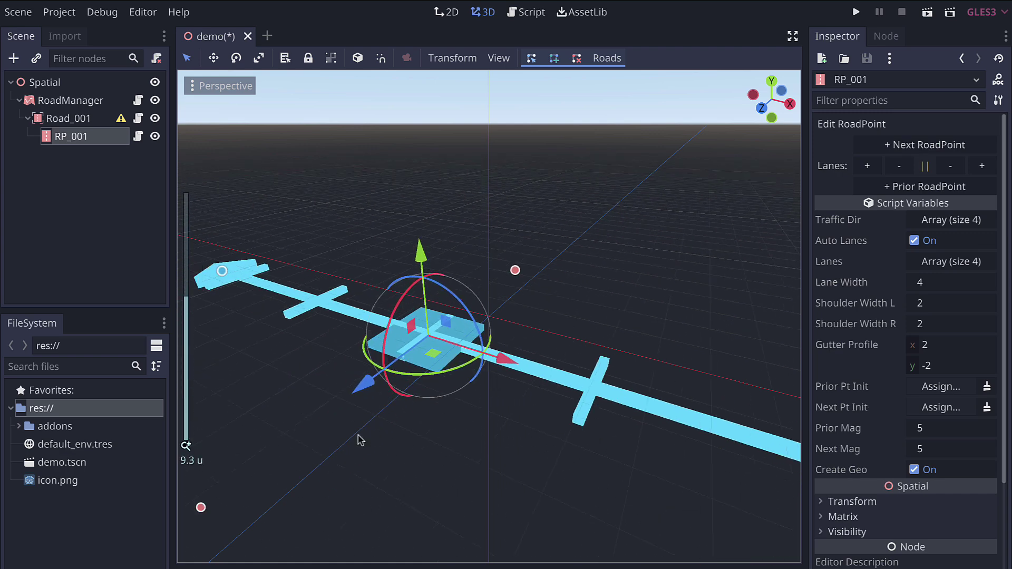
scroll(359, 440, "down", 6)
key("KP_8")
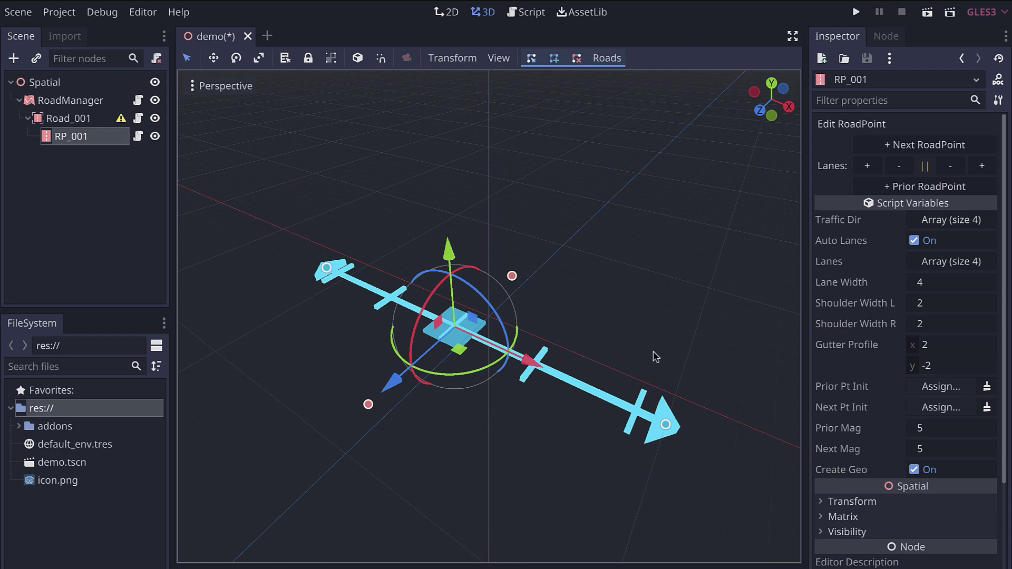
- Add a second road point RP_002 and rotate it with its gizmo
left_click(697, 133)
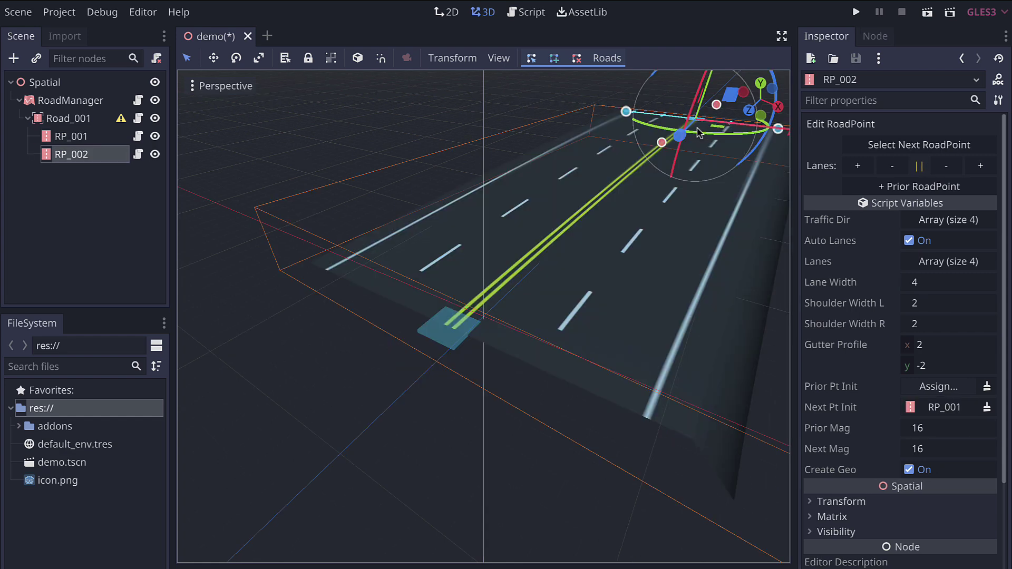
scroll(601, 342, "up", 5)
scroll(602, 341, "down", 6)
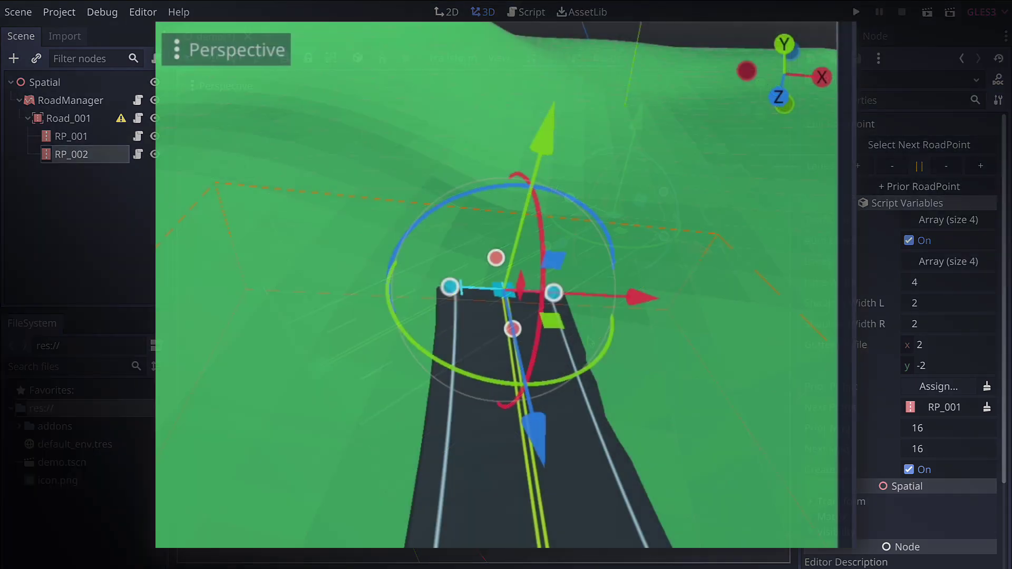
scroll(706, 175, "up", 5)
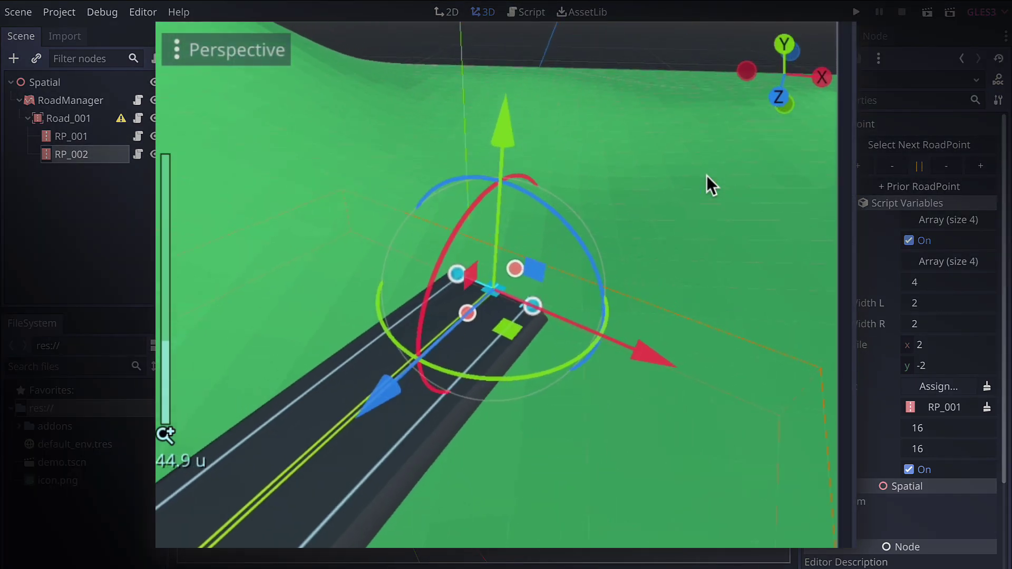
left_click_drag(738, 267, 488, 504)
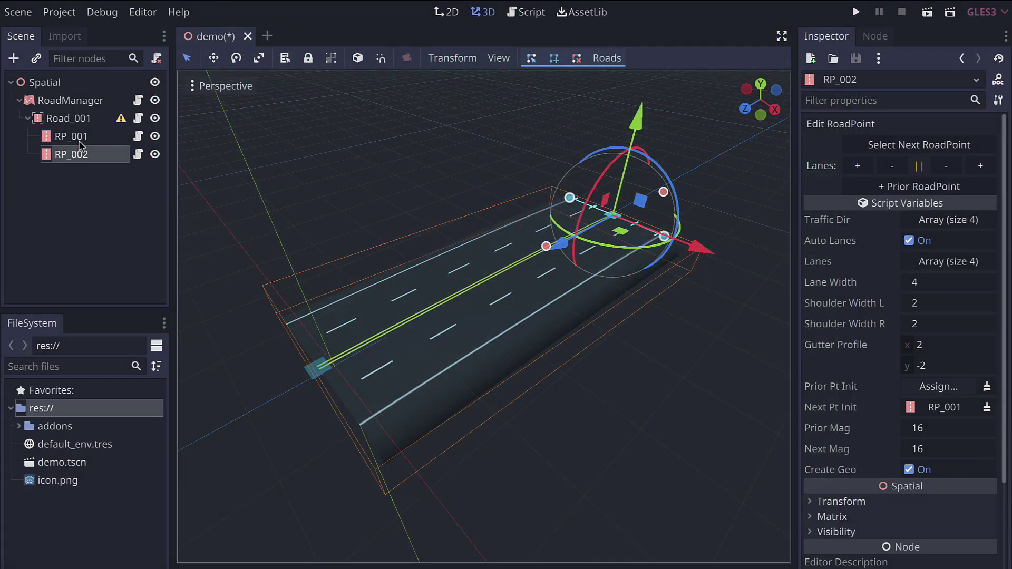
- Drag RP_002 to a new position, using local space to slide it along its own axis
left_click(78, 138)
left_click(73, 154)
left_click_drag(620, 230, 551, 188)
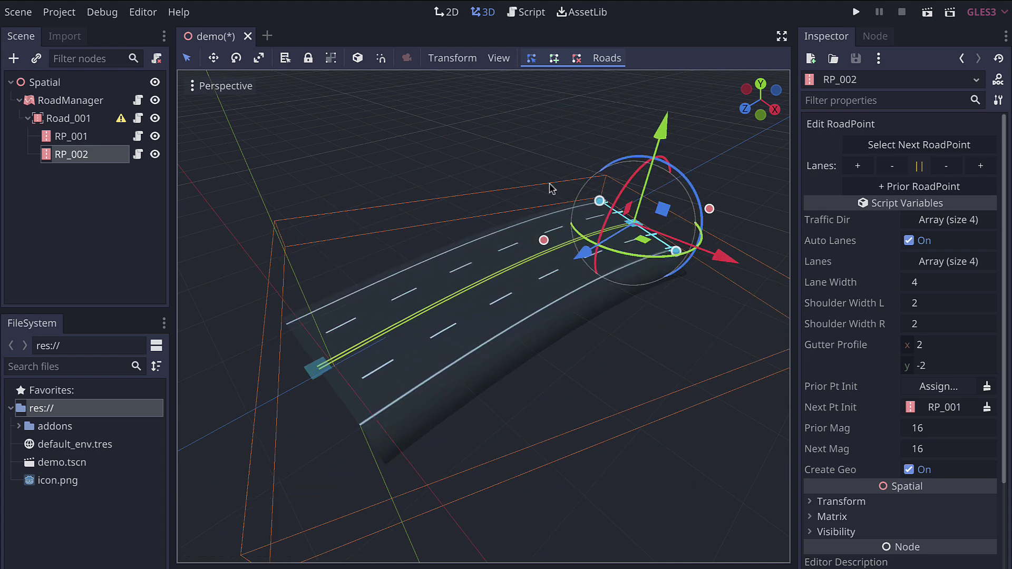
left_click(357, 59)
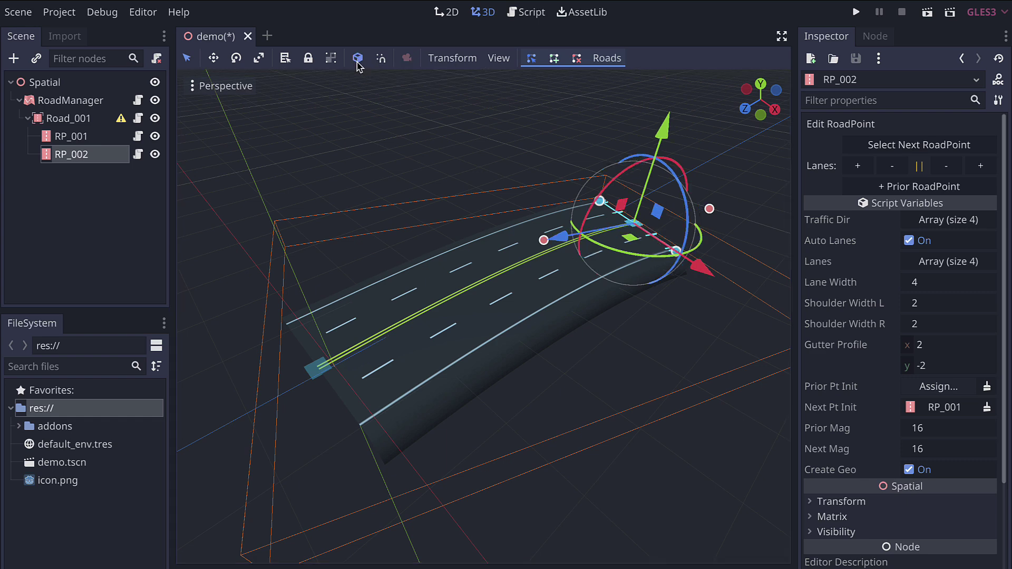
left_click_drag(565, 242, 614, 227)
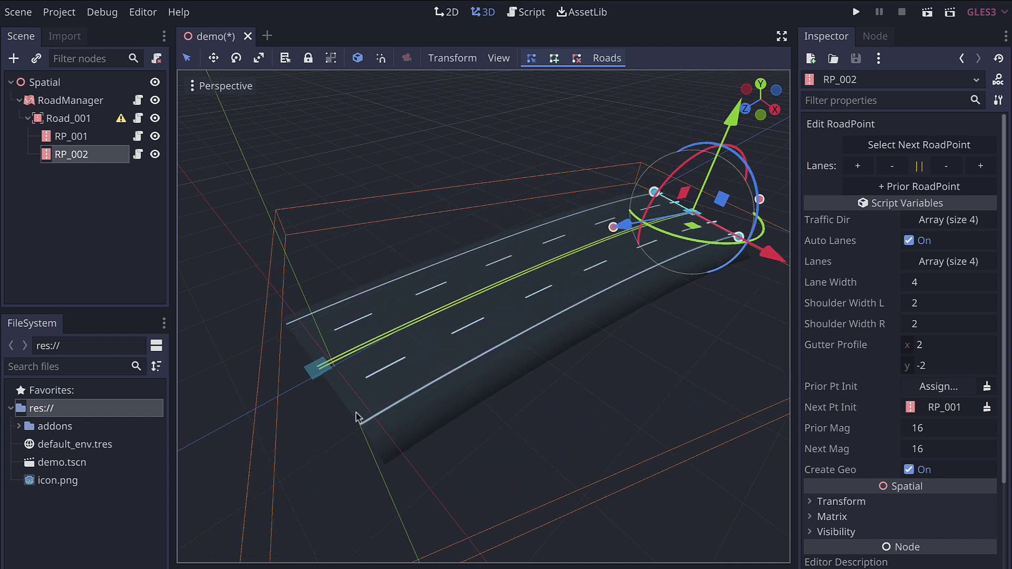
scroll(484, 423, "down", 4)
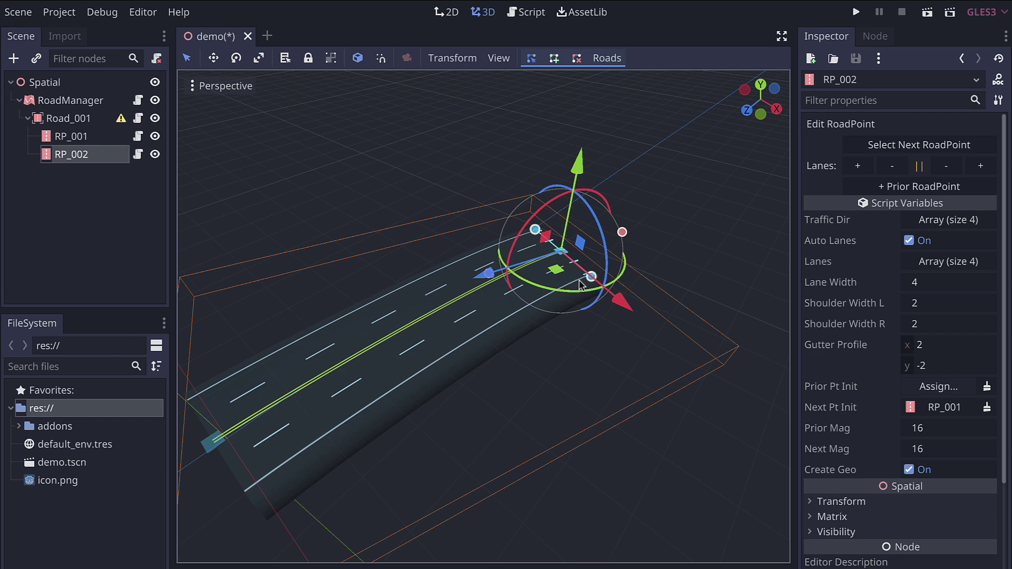
- Add road points RP_003 and RP_004 beyond the road's end
left_click(684, 146)
key("f")
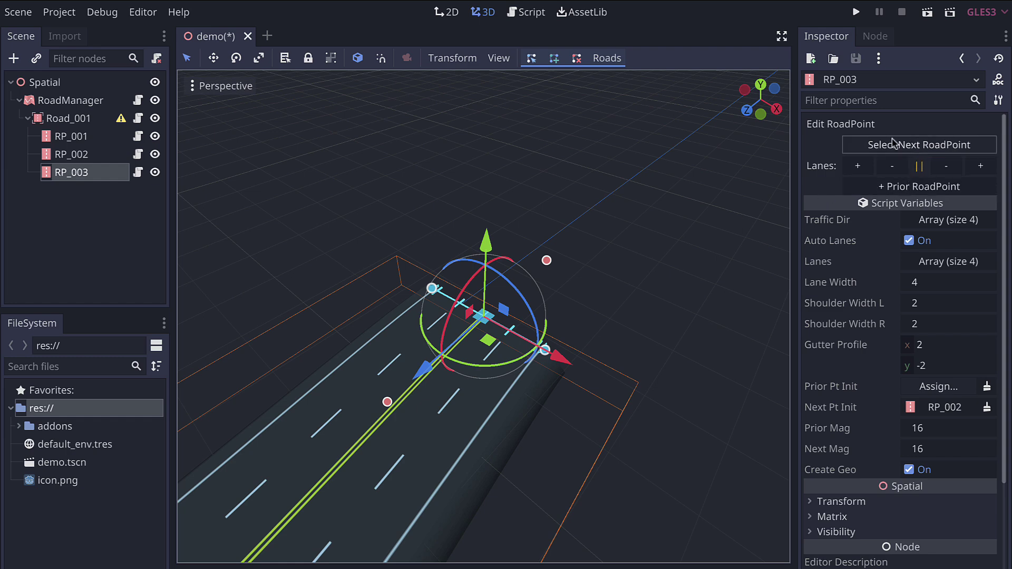
left_click(899, 188)
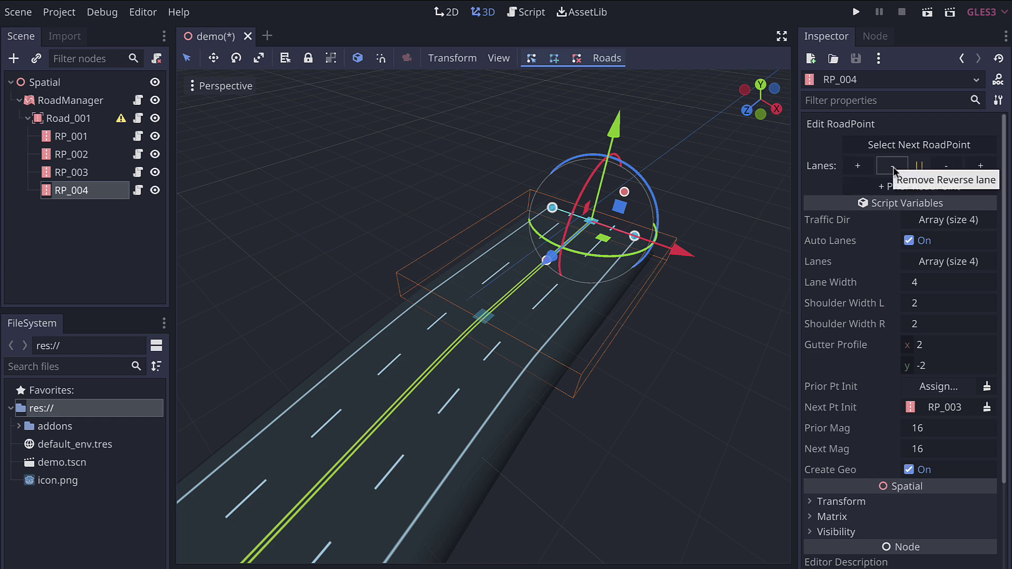
- Remove two lanes each from RP_004 and RP_003, leaving two lanes
left_click(892, 166)
left_click(945, 169)
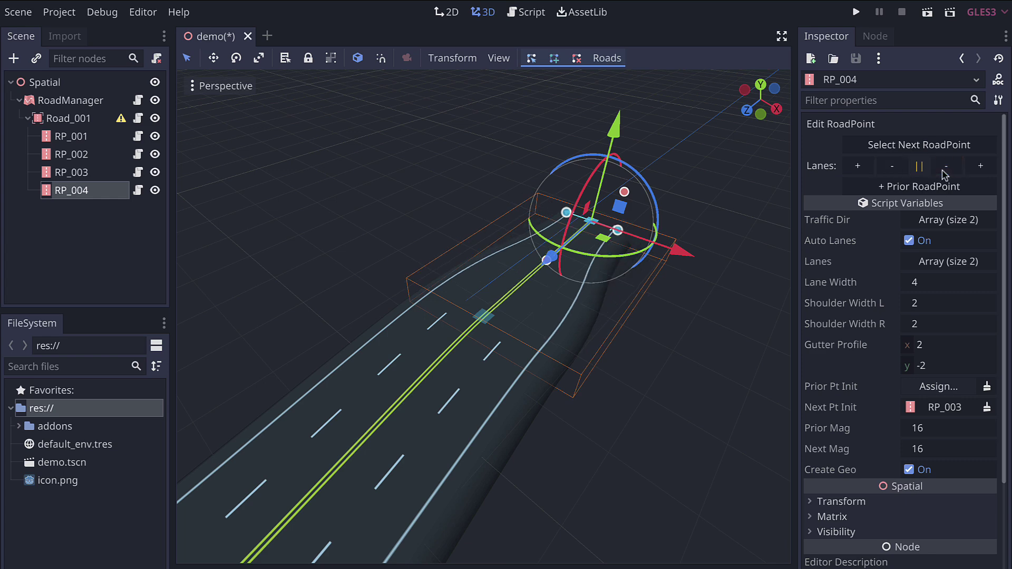
left_click(898, 146)
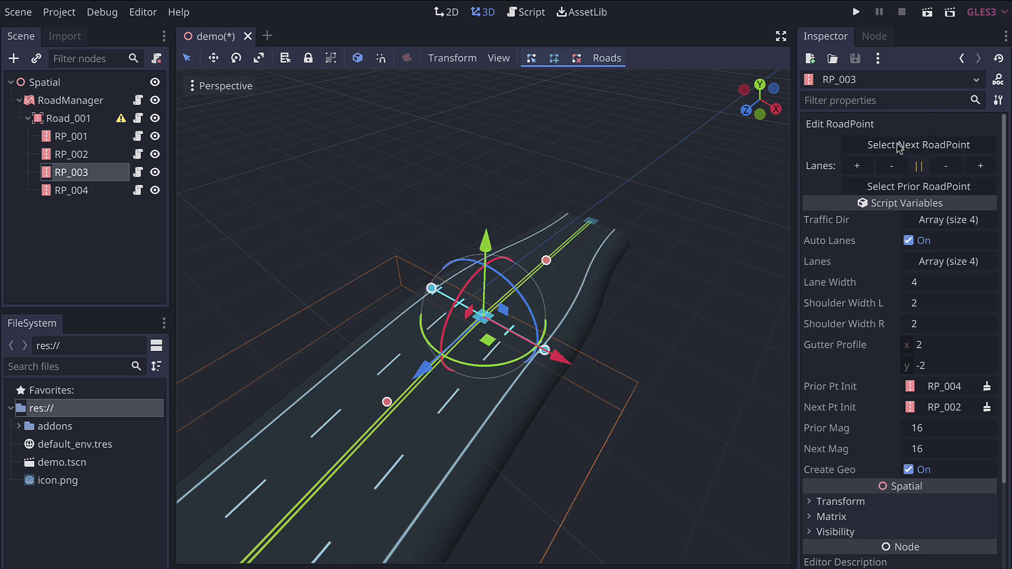
left_click(900, 170)
left_click(952, 169)
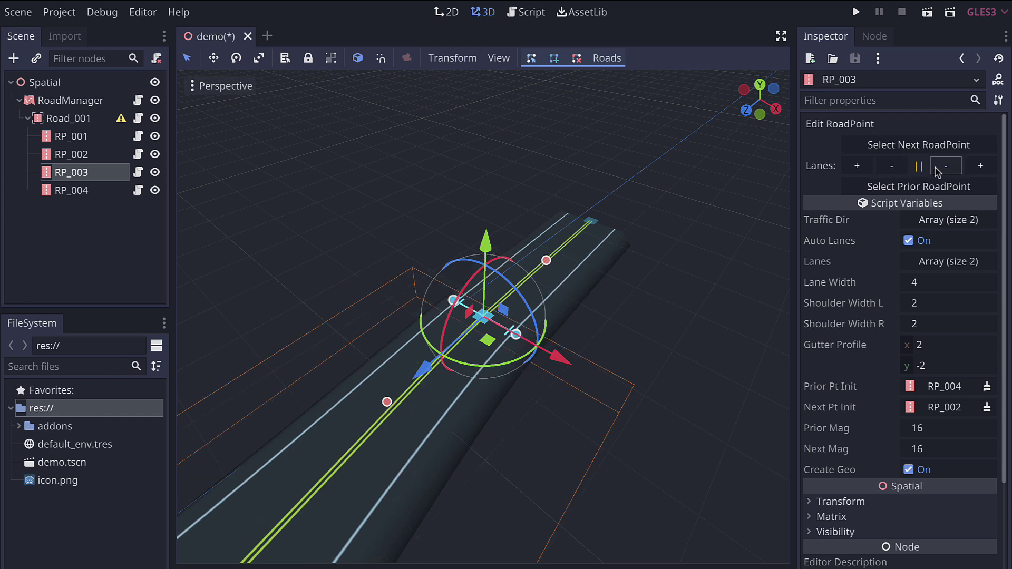
- Drag lane handles outward to widen RP_003 to four lanes and RP_002 to five
left_click(531, 61)
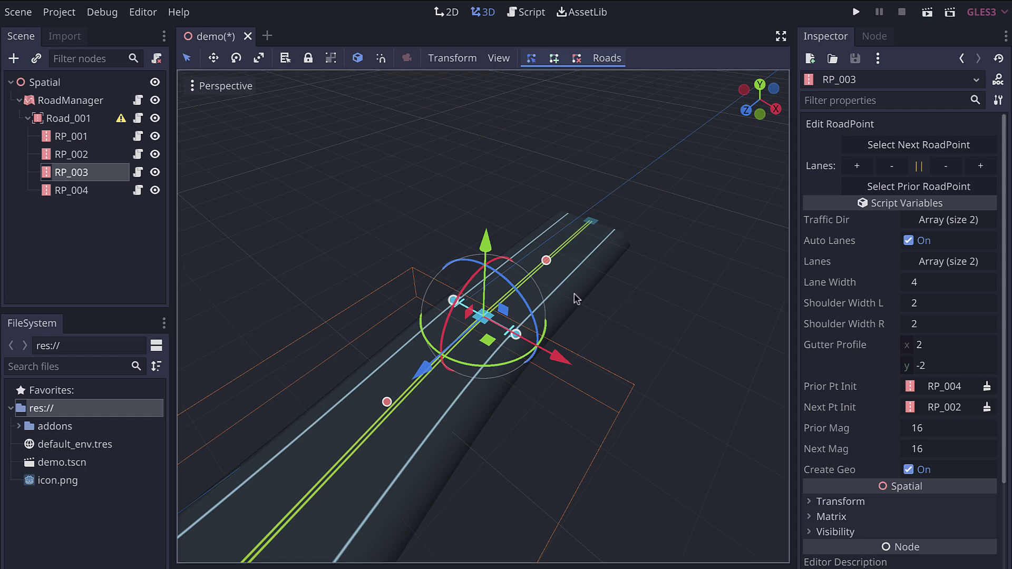
left_click_drag(514, 337, 588, 361)
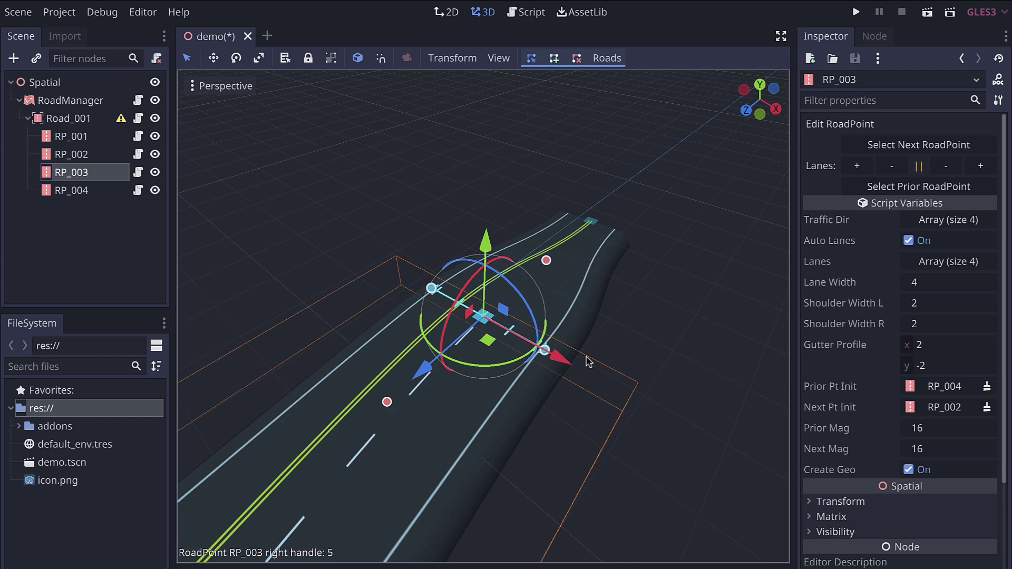
left_click(889, 187)
left_click(890, 144)
left_click(890, 145)
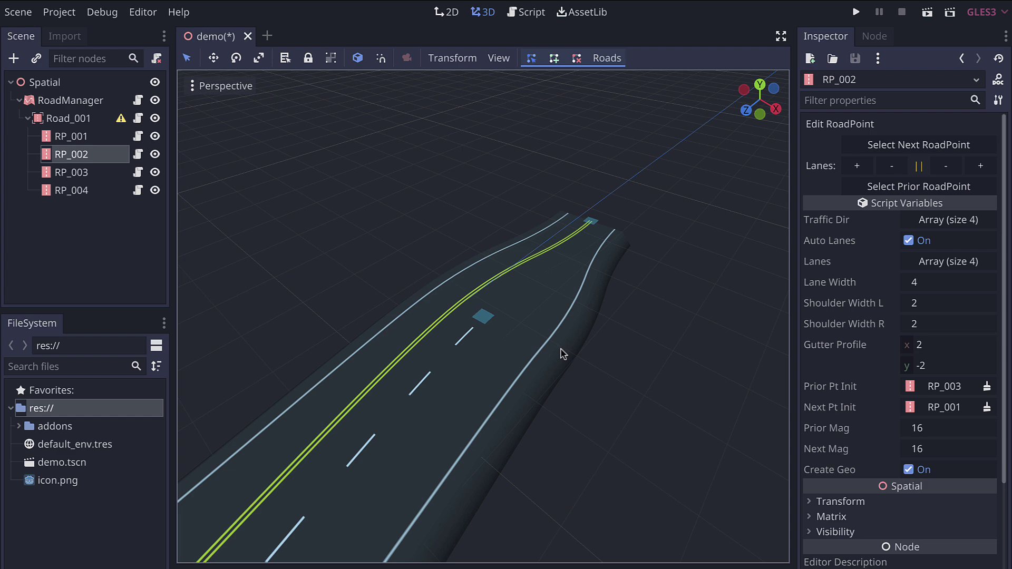
key("f")
mouse_move(522, 370)
left_mouse_down()
mouse_move(564, 422)
mouse_move(520, 368)
left_mouse_up()
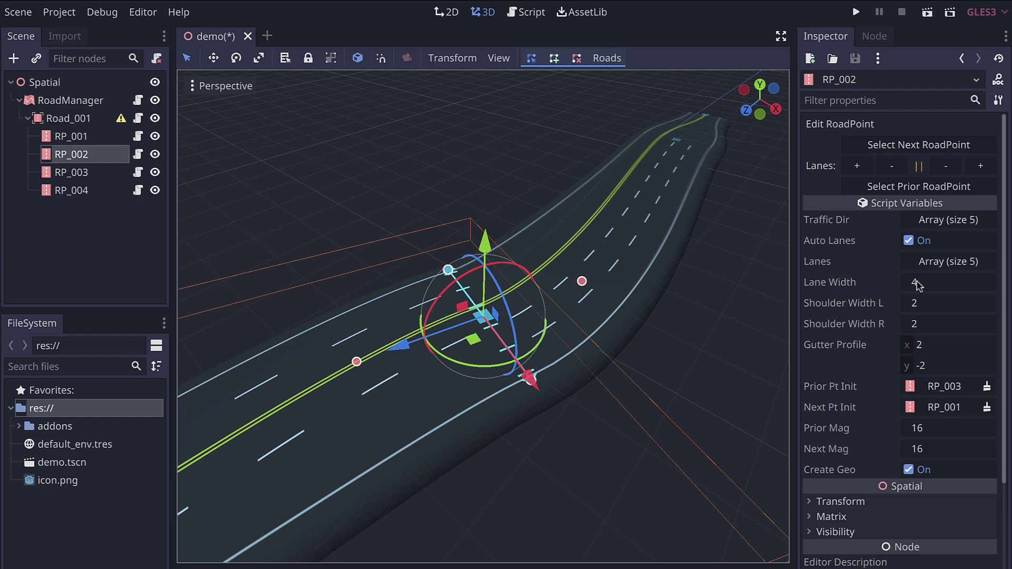
- Set RP_003's left and right shoulder widths to 4
left_click(699, 189)
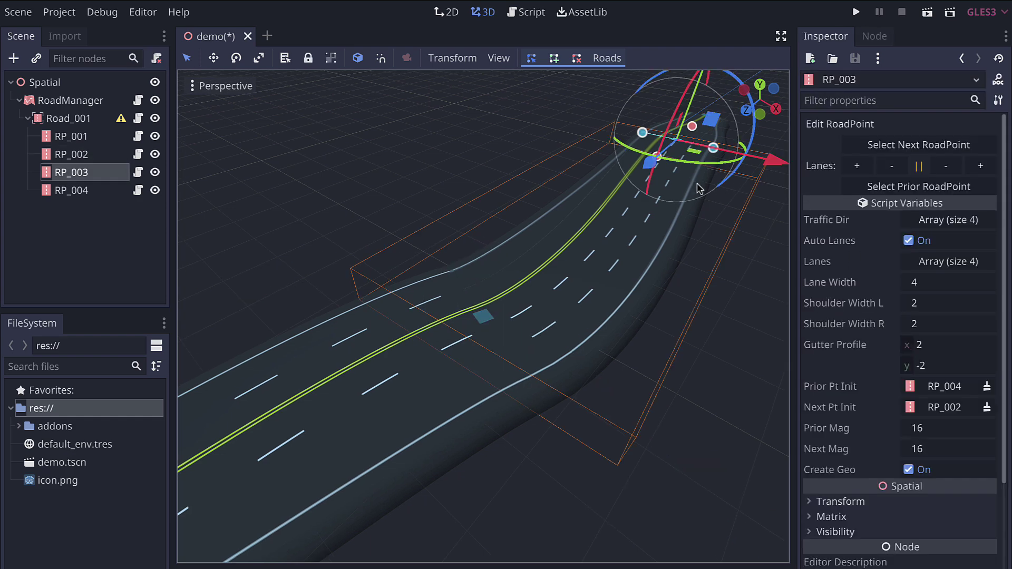
left_click(931, 303)
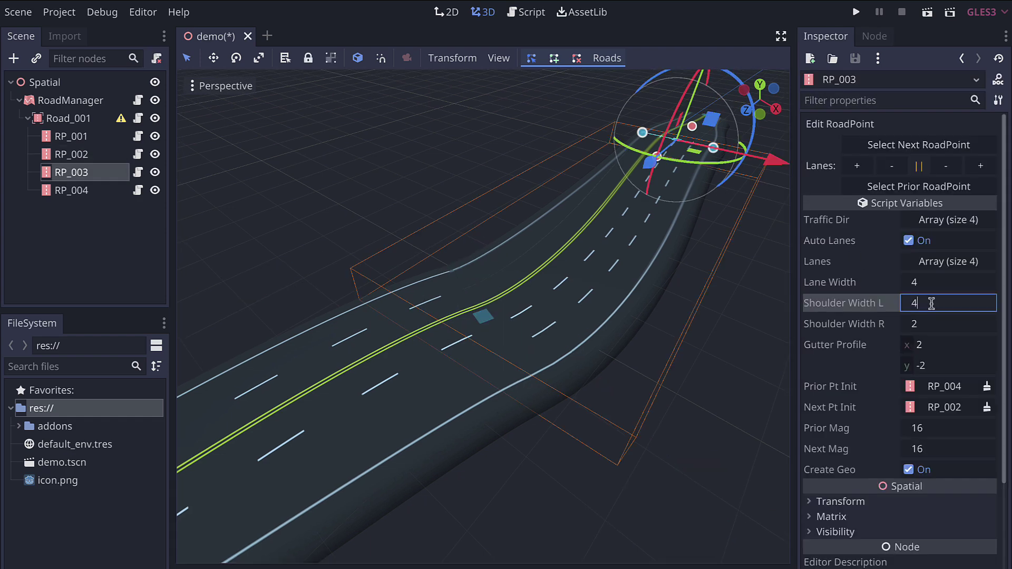
key("Return")
left_click(927, 325)
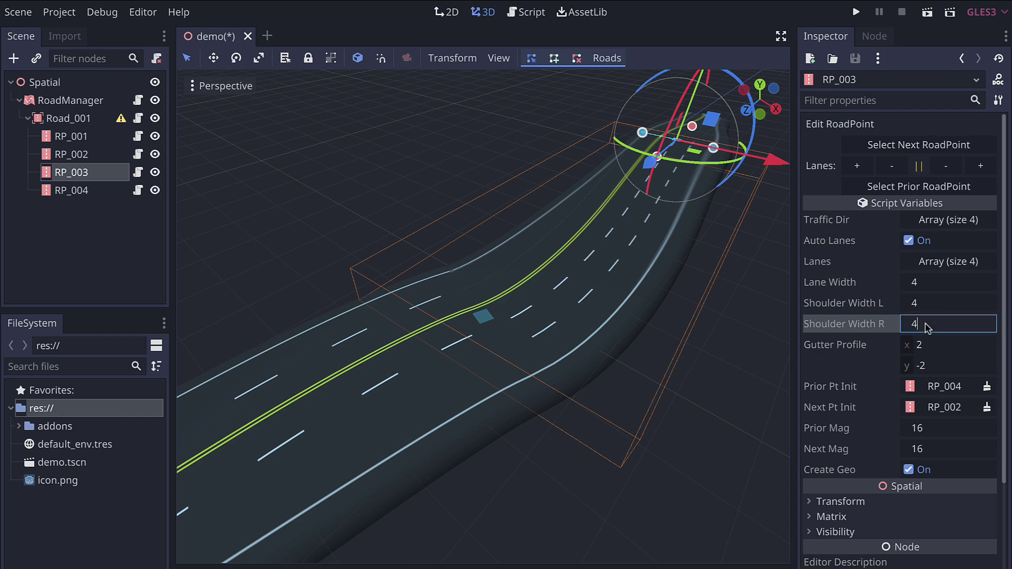
key("Return")
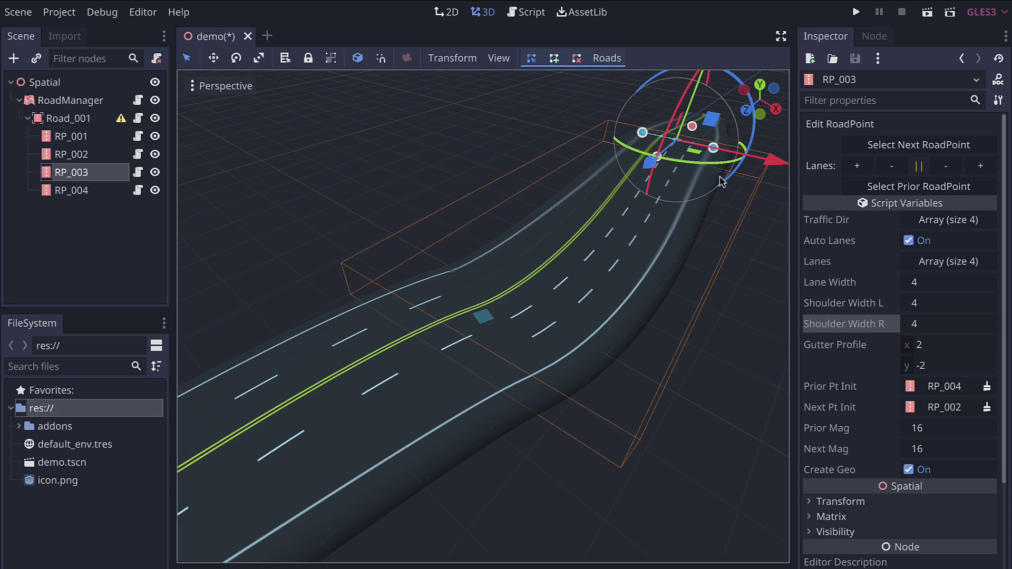
- Set RP_003's gutter profile y to -6, inspect the gutter, then select Road_001
key("f")
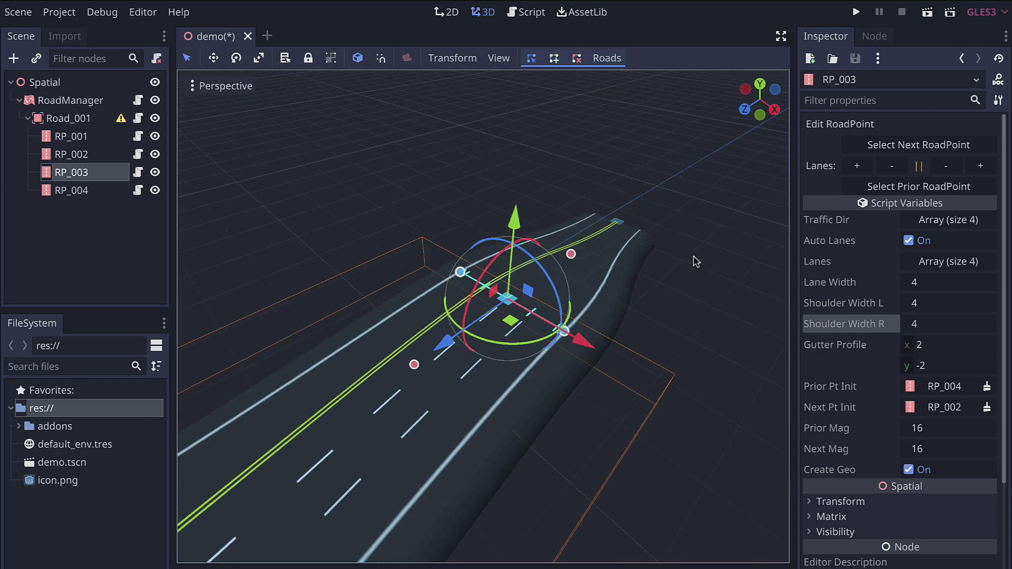
middle_click_drag(695, 260, 619, 355)
left_click(946, 363)
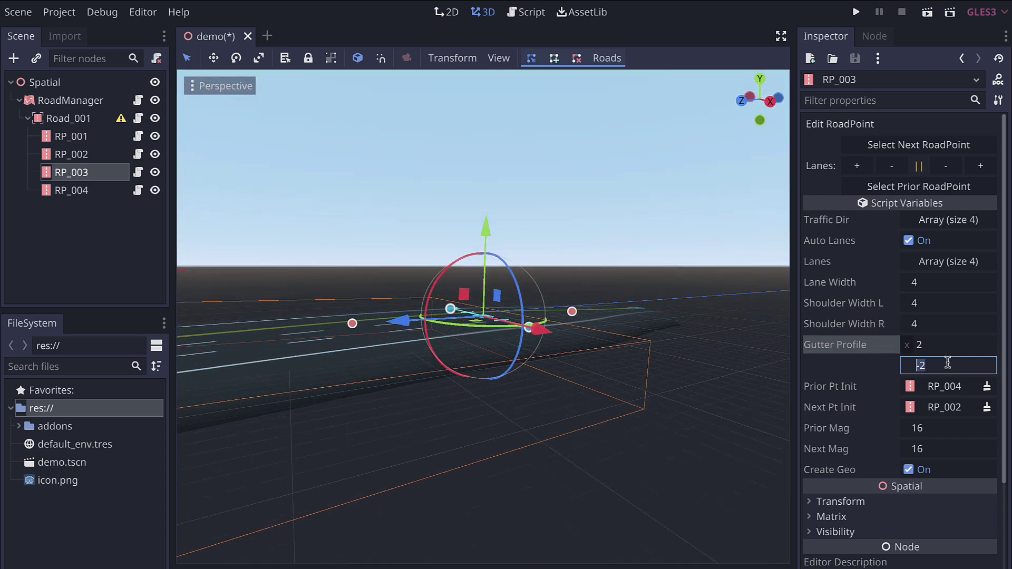
type("-6")
key("Return")
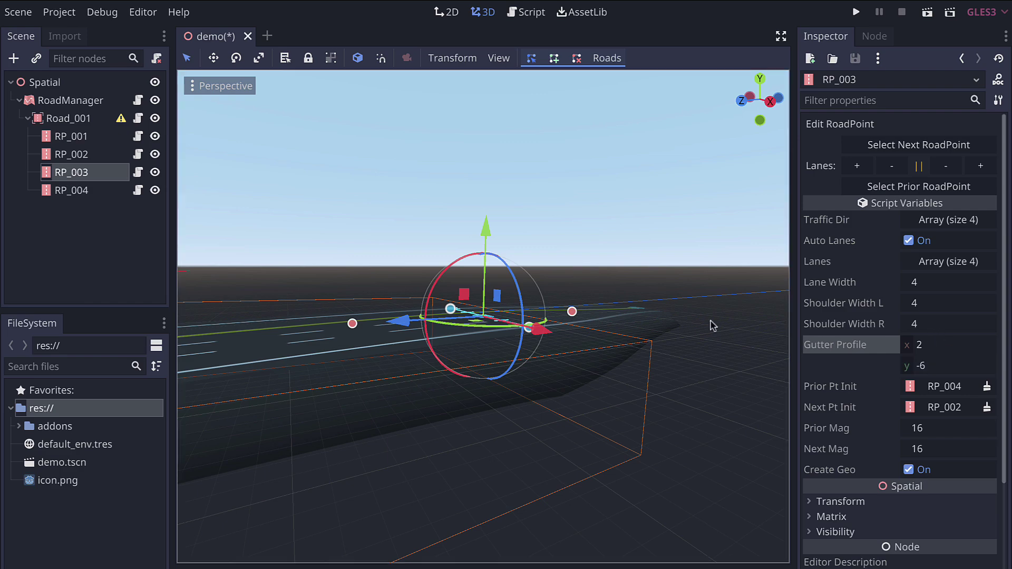
middle_click_drag(712, 323, 577, 318)
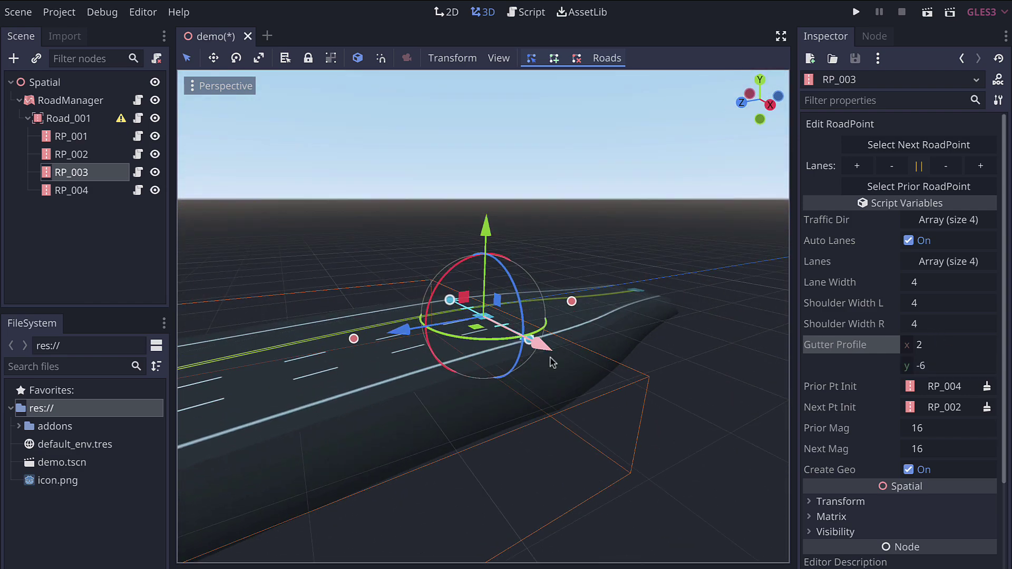
scroll(545, 342, "down", 8)
middle_click_drag(550, 362, 548, 356, "shift")
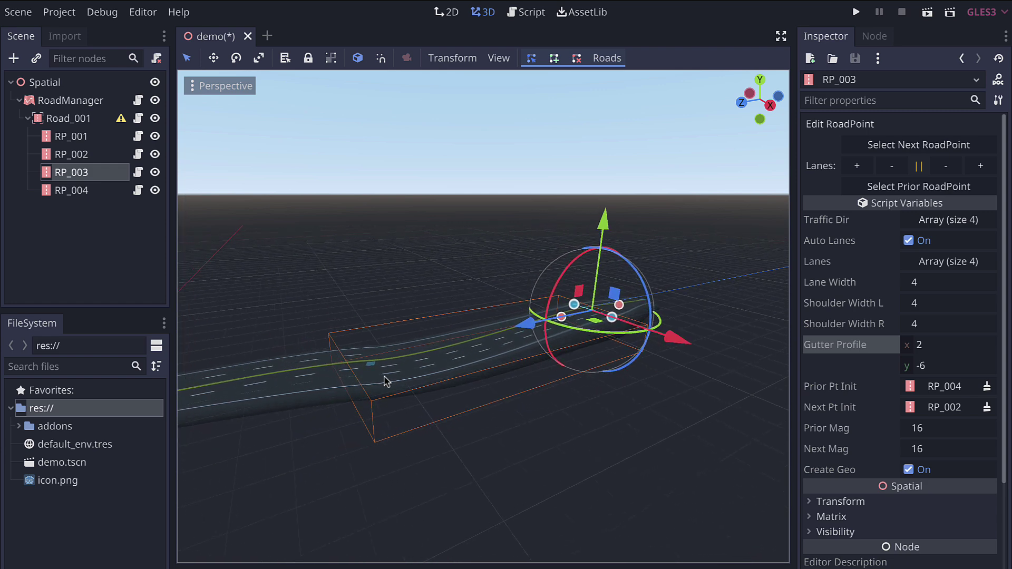
left_click(64, 118)
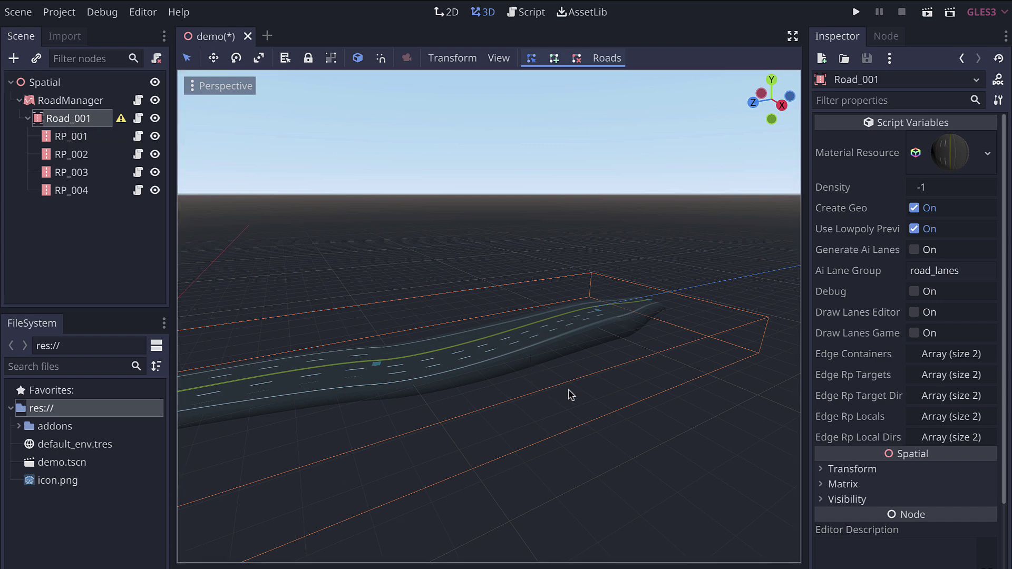
- Tilt and zoom toward the road, collapse Road_001's points and select RoadManager
key("KP_8")
key("KP_8")
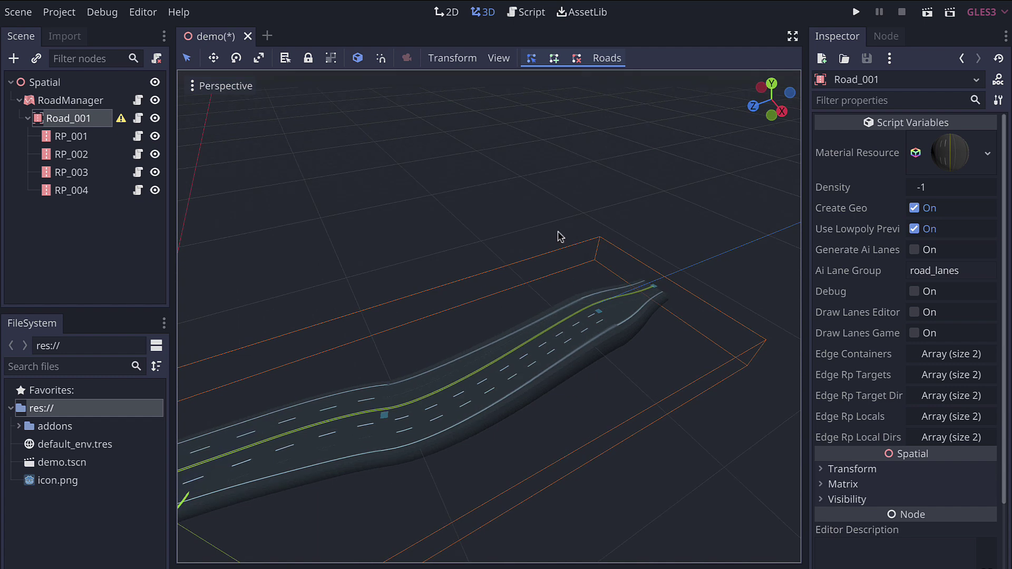
scroll(535, 347, "down", 4)
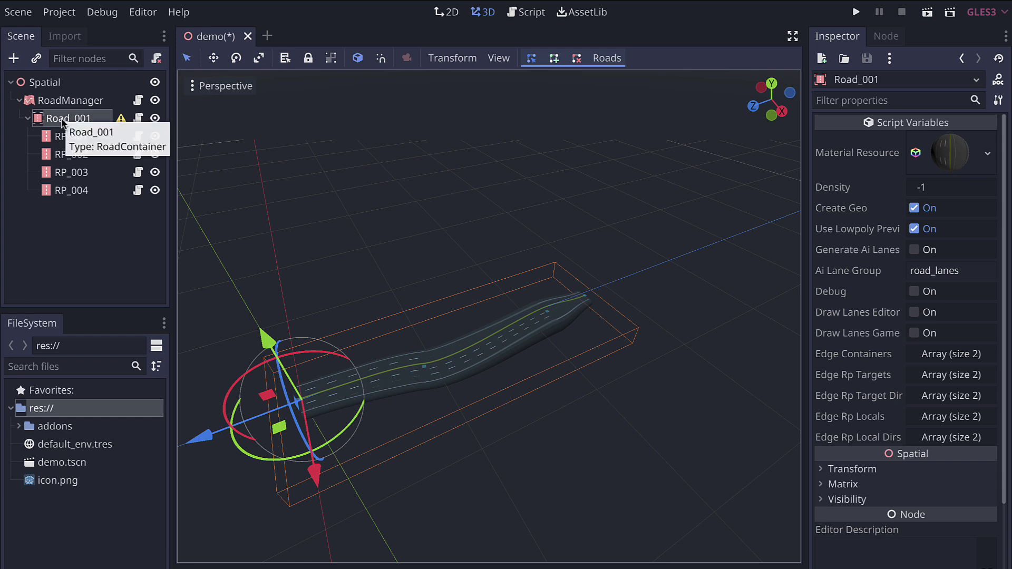
left_click(28, 118)
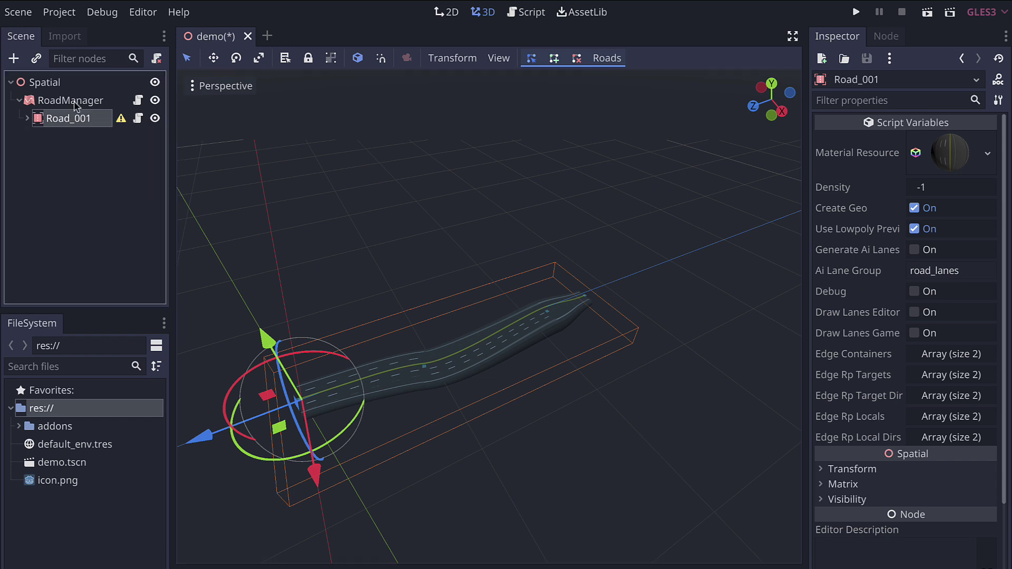
left_click(94, 102)
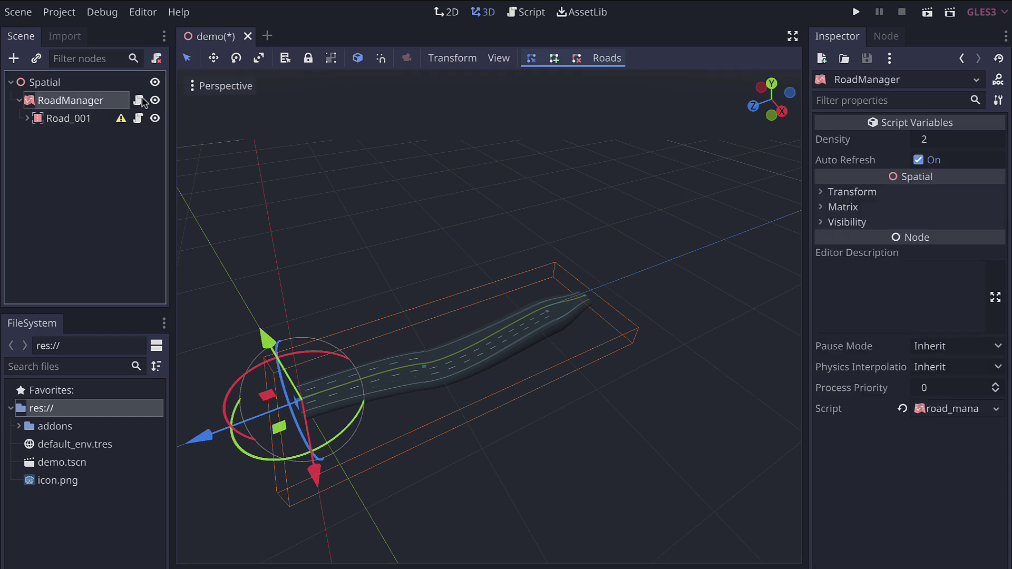
- With RoadManager reselected, bring up the Roads list of road nodes to add
left_click(553, 59)
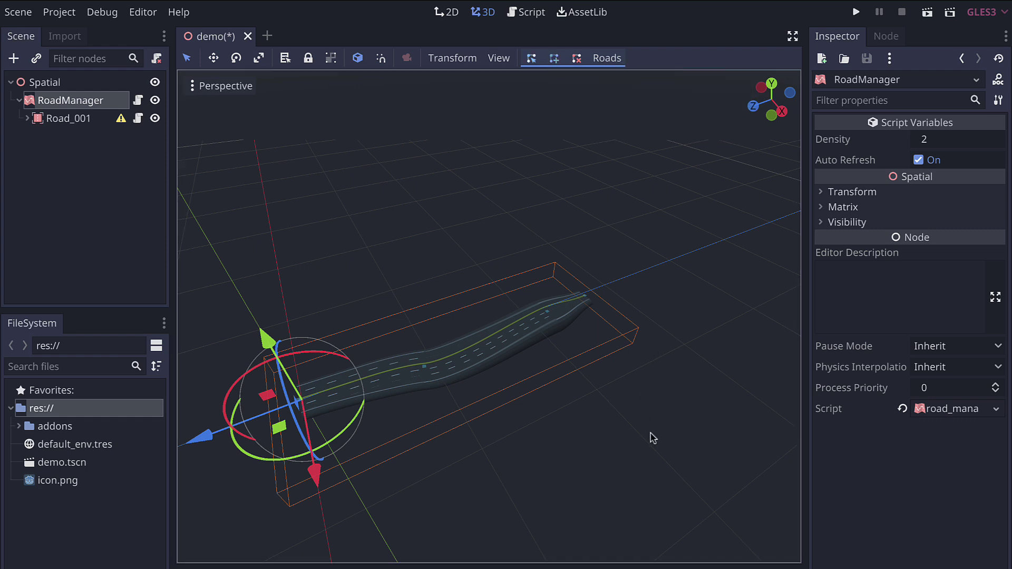
left_click(649, 362)
left_click(103, 100)
left_click(607, 58)
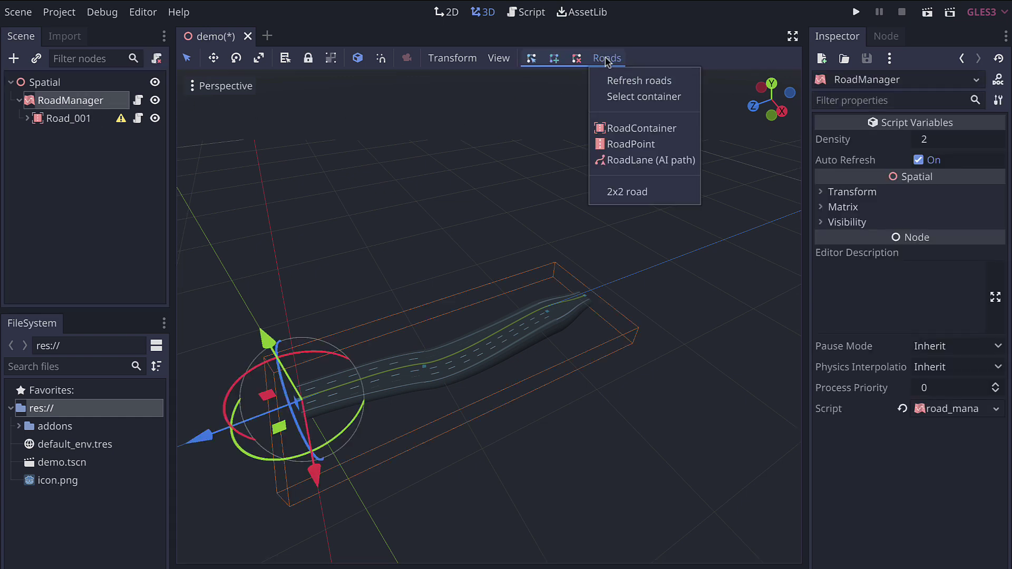
- Add a RoadContainer, Road_002, and drag it beyond Road_001's far end, then frame it
left_click(635, 129)
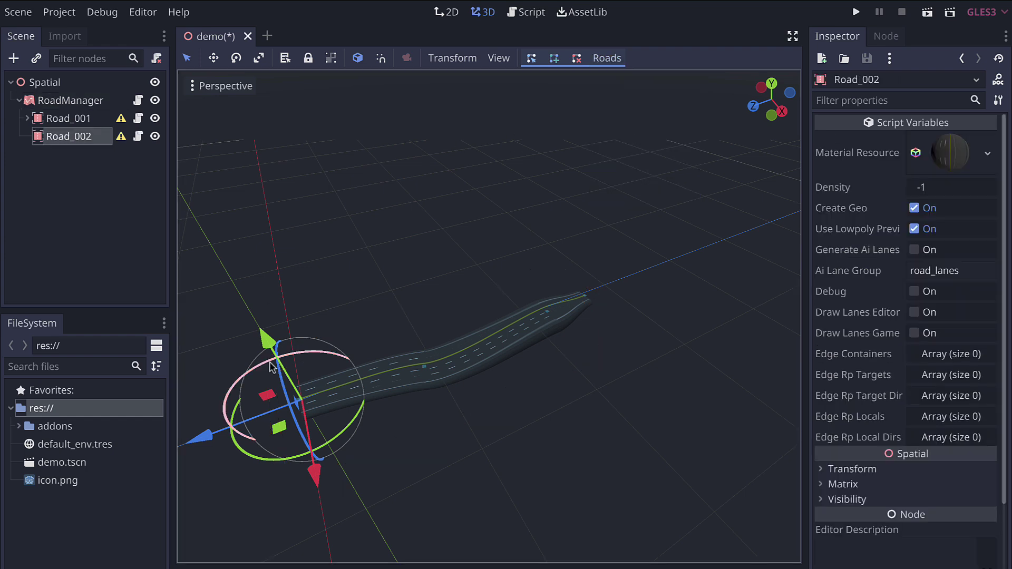
left_click(531, 59)
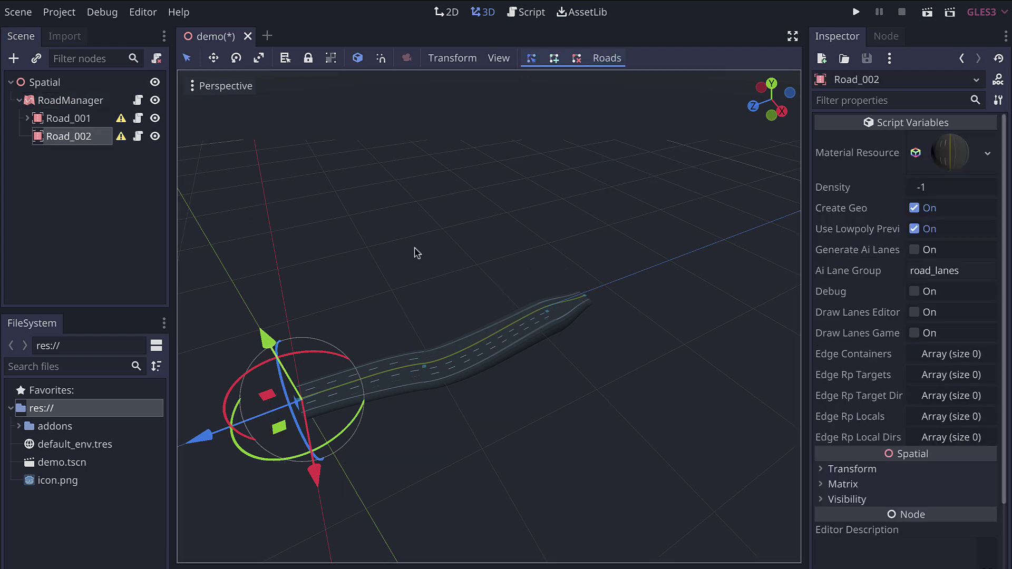
left_click_drag(277, 424, 782, 211)
key("f")
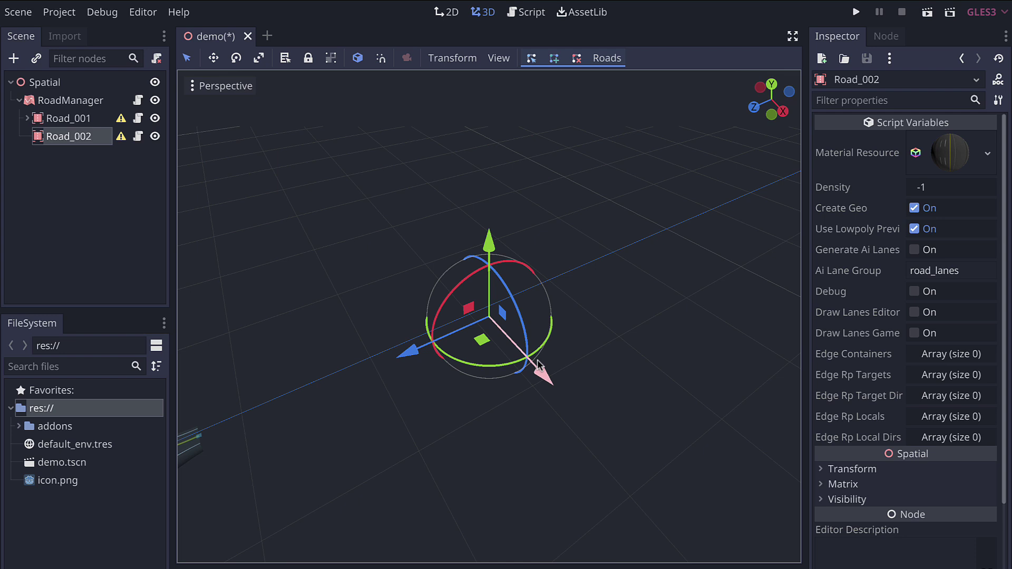
- Place four road points, RP_001 to RP_004, forming Road_002's curving four-lane road
left_click(524, 297)
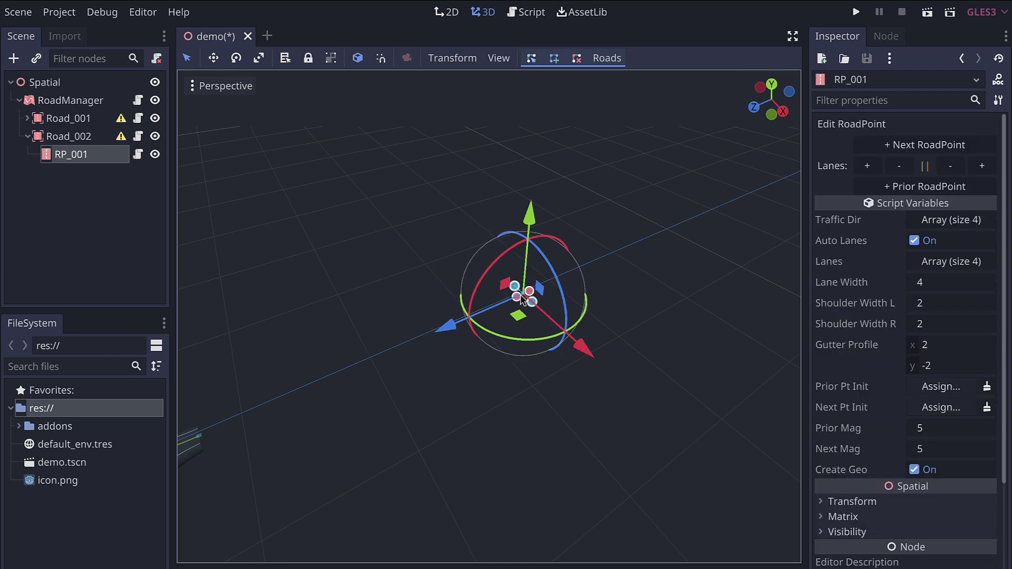
key("f")
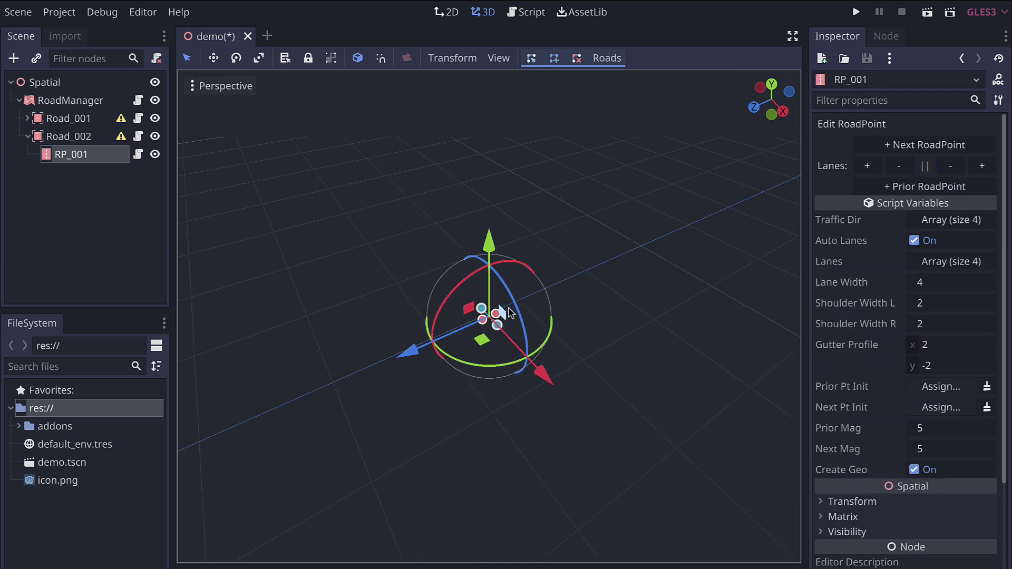
left_click(454, 349)
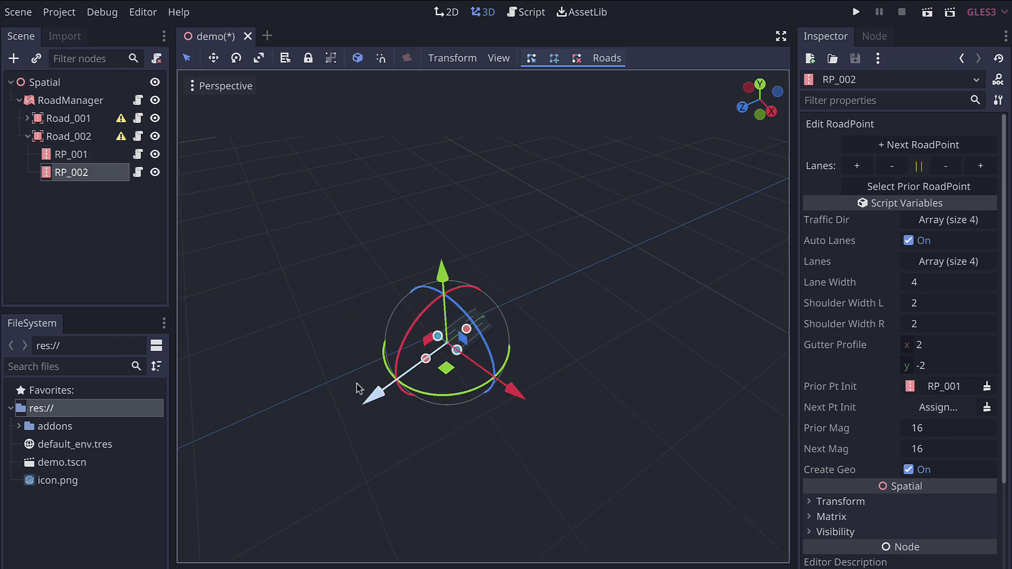
left_click(345, 376)
left_click(269, 434)
key("f")
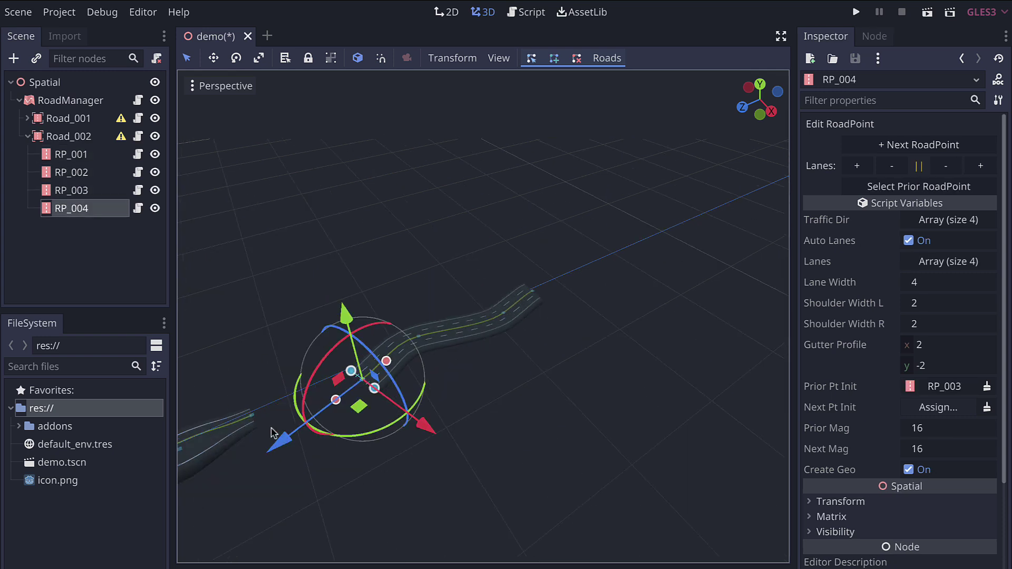
scroll(406, 353, "up", 6)
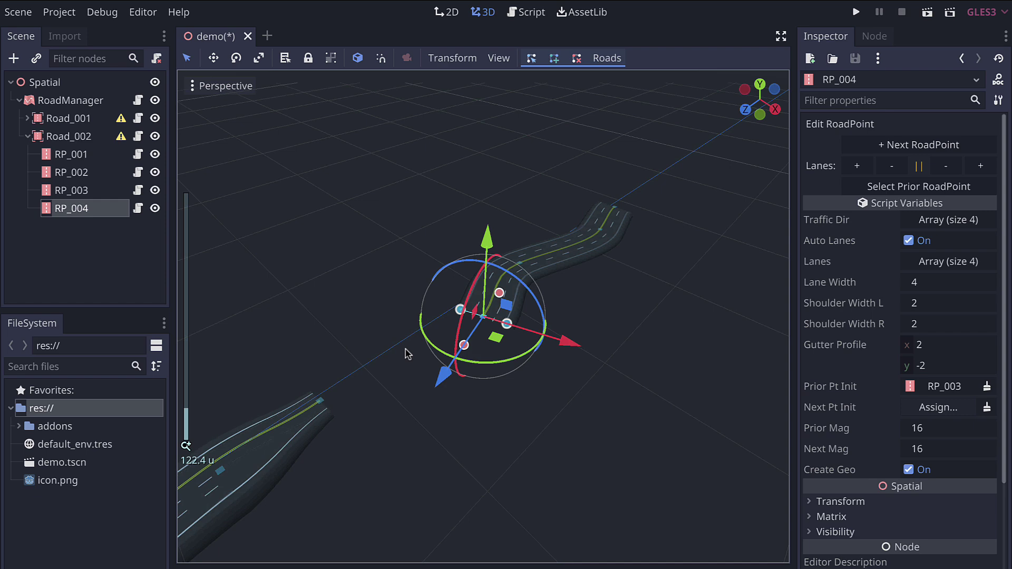
middle_click_drag(509, 360, 566, 337, "shift")
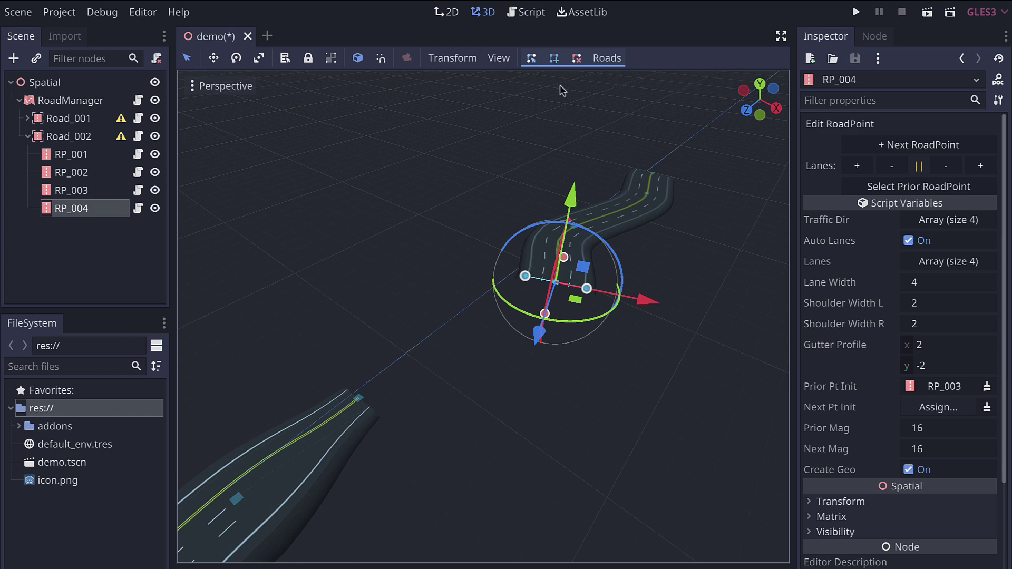
- Connect Road_002's RP_004 to Road_001's open end, creating RP_005 there
left_click(555, 58)
left_click(333, 426)
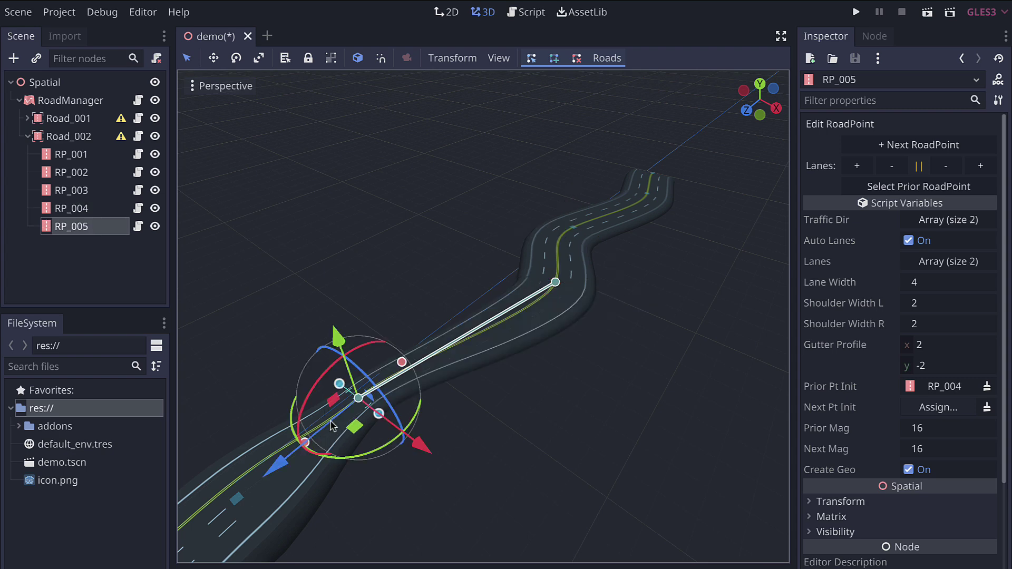
left_click(76, 228)
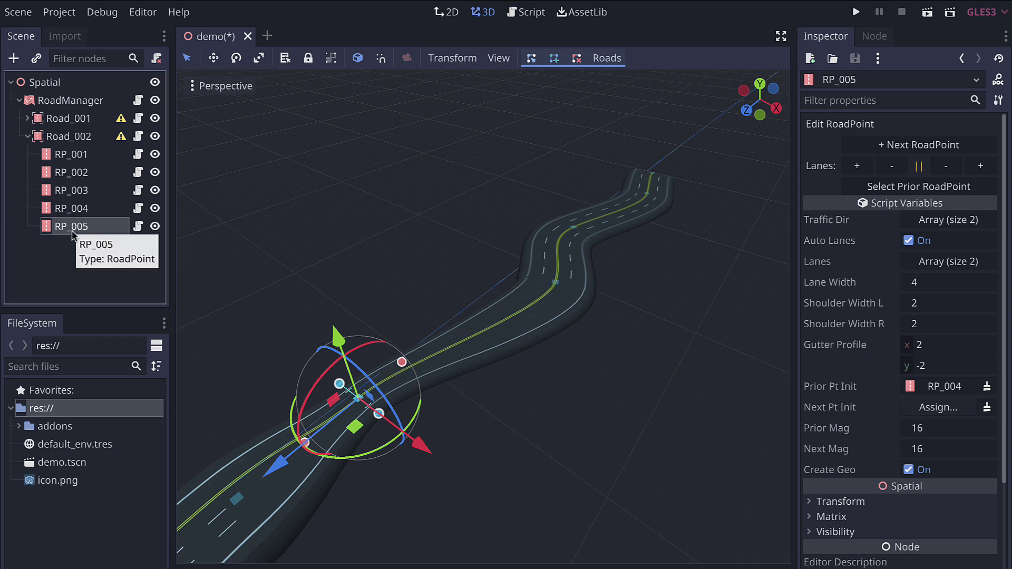
- Collapse both roads' point lists, select Road_002 and open its Material Resource options
left_click(63, 119)
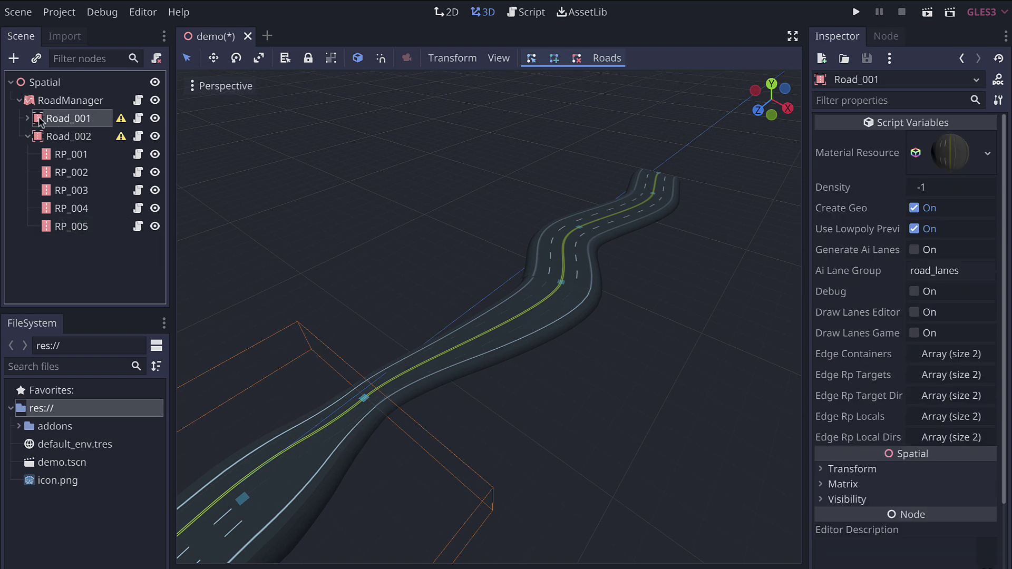
left_click(27, 118)
left_click(28, 119)
left_click(27, 208)
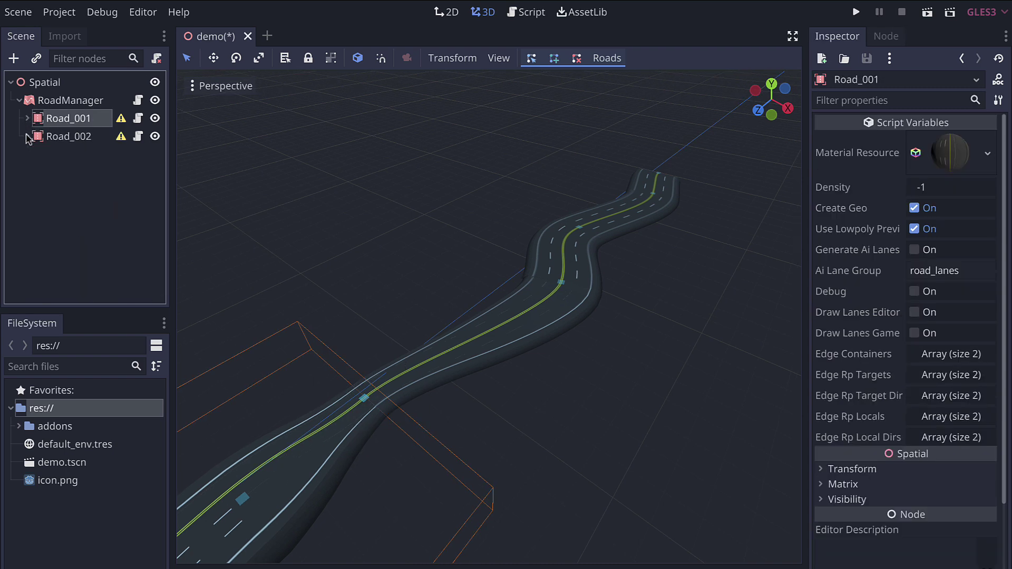
left_click(68, 137)
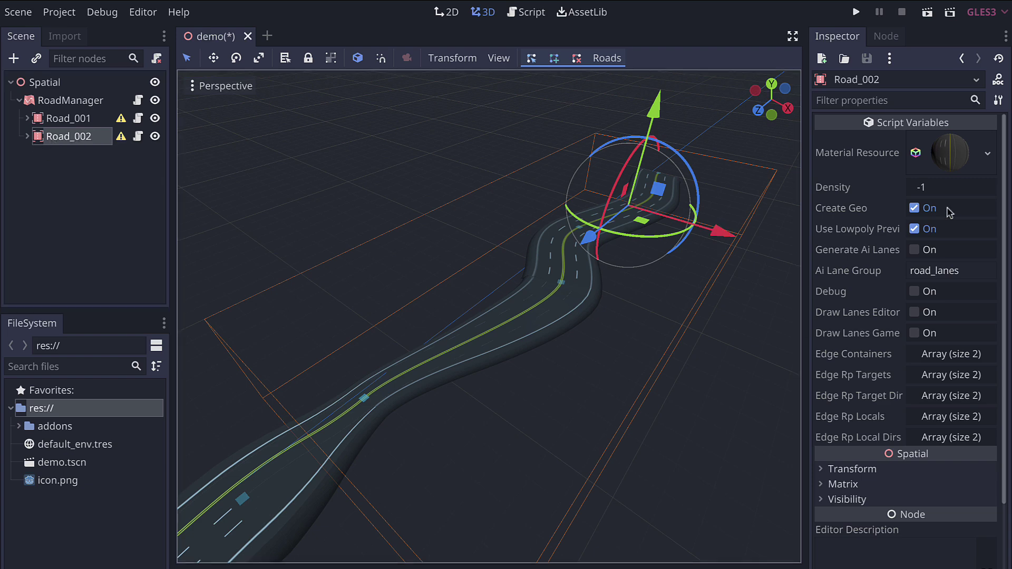
left_click(987, 154)
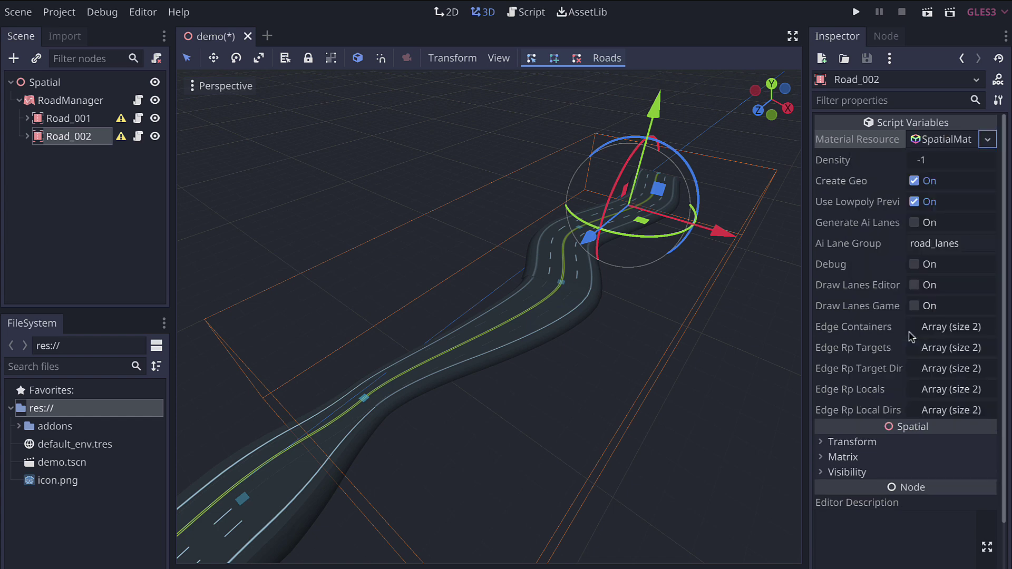
- Make Road_002's material unique and set its Albedo colour to dark red (#9a2727)
left_click(913, 332)
left_click(949, 169)
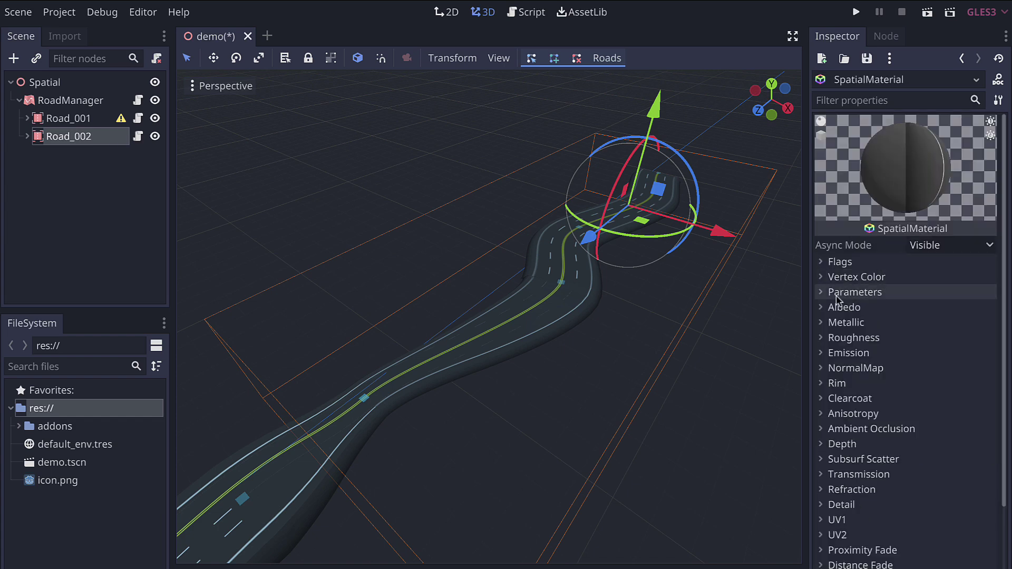
left_click(822, 307)
left_click(936, 326)
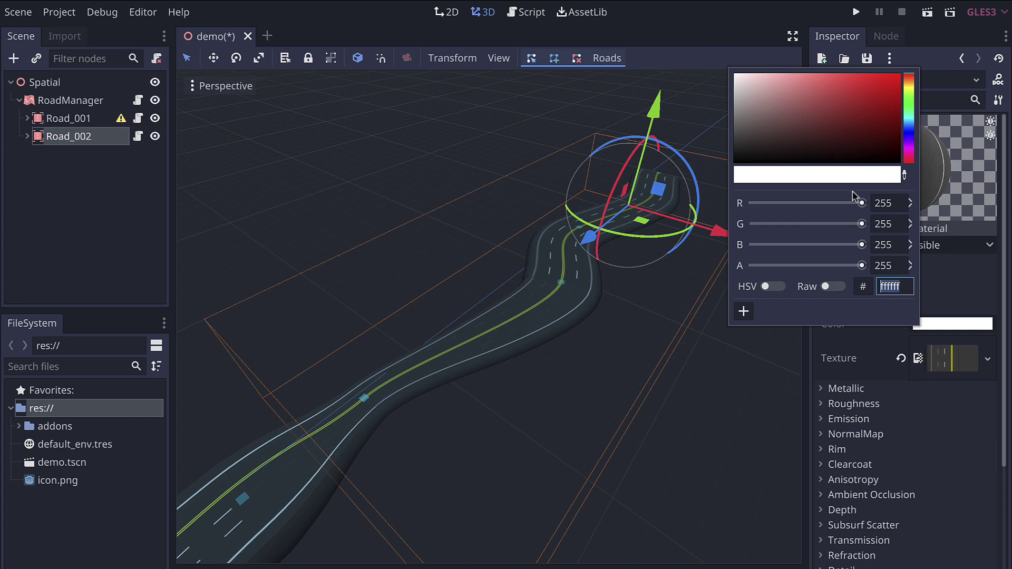
left_click(848, 118)
mouse_move(847, 118)
left_mouse_down()
mouse_move(862, 106)
mouse_move(864, 116)
left_mouse_up()
- Reselect Road_002 and refresh the roads to apply the red material
left_click(102, 138)
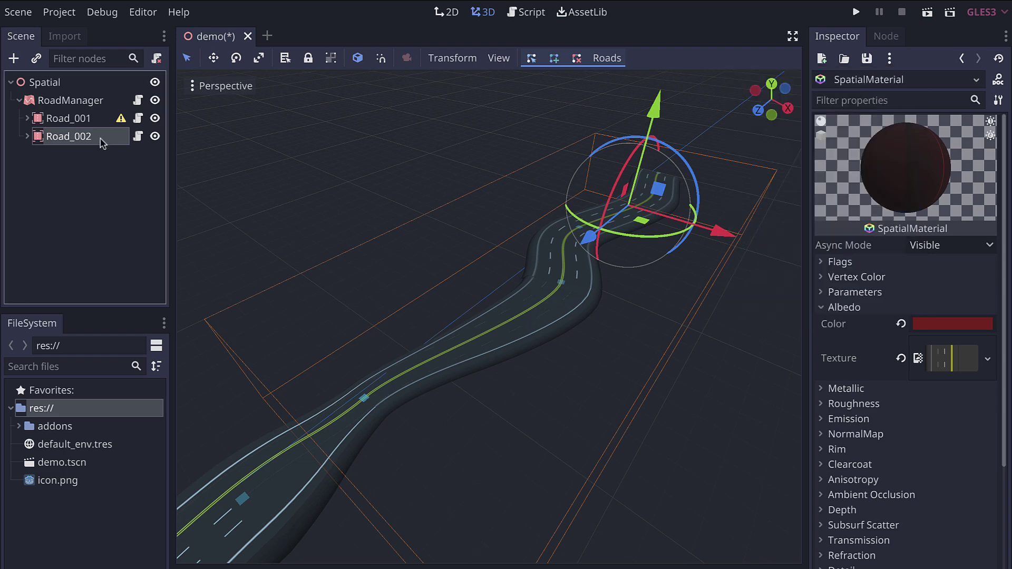
left_click(102, 138)
left_click(606, 59)
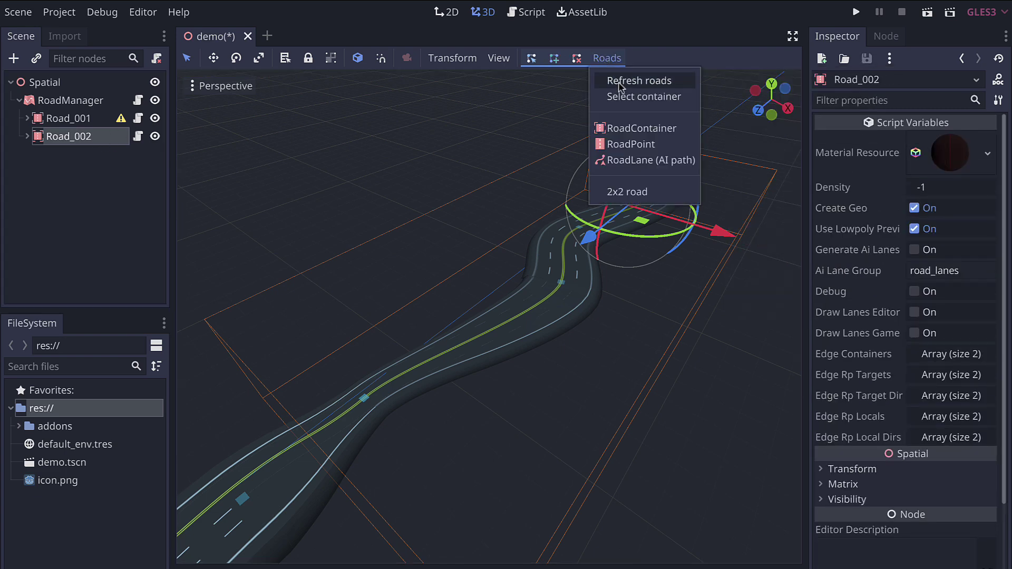
left_click(610, 82)
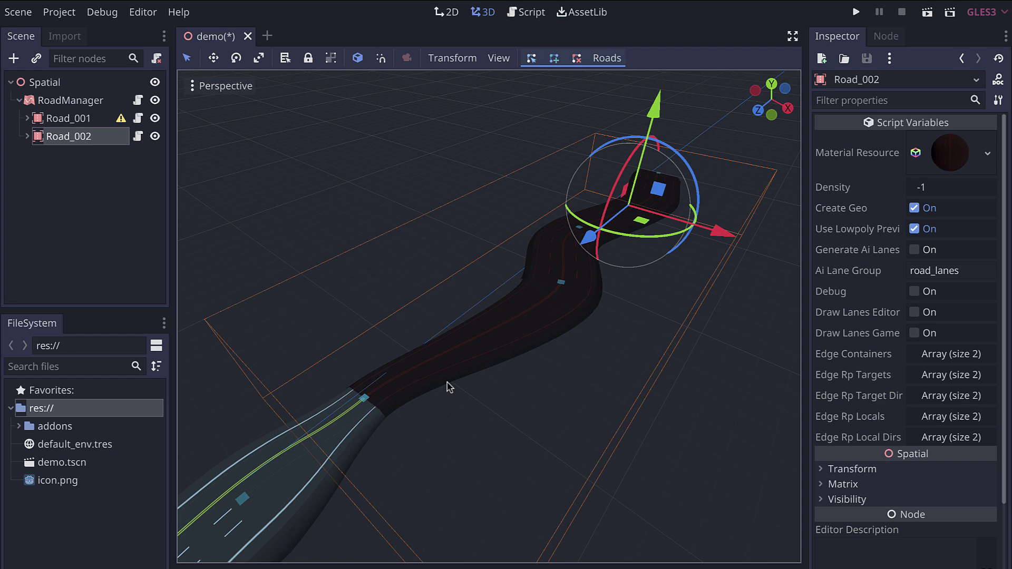
- Frame Road_001 and enable Generate Ai Lanes and Draw Lanes Editor to show lane arrows
left_click(78, 117)
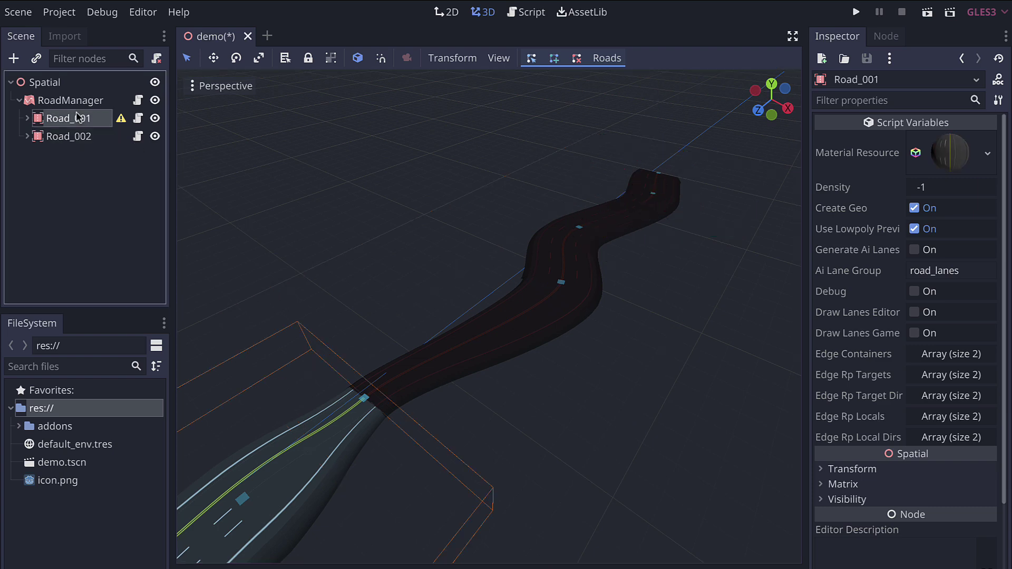
key("f")
scroll(542, 258, "up", 3)
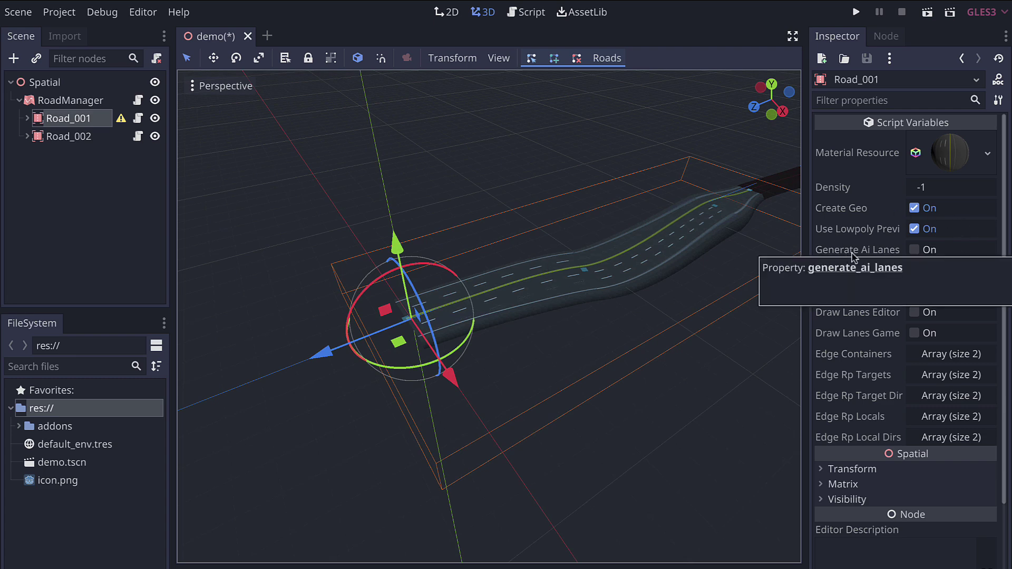
left_click(914, 250)
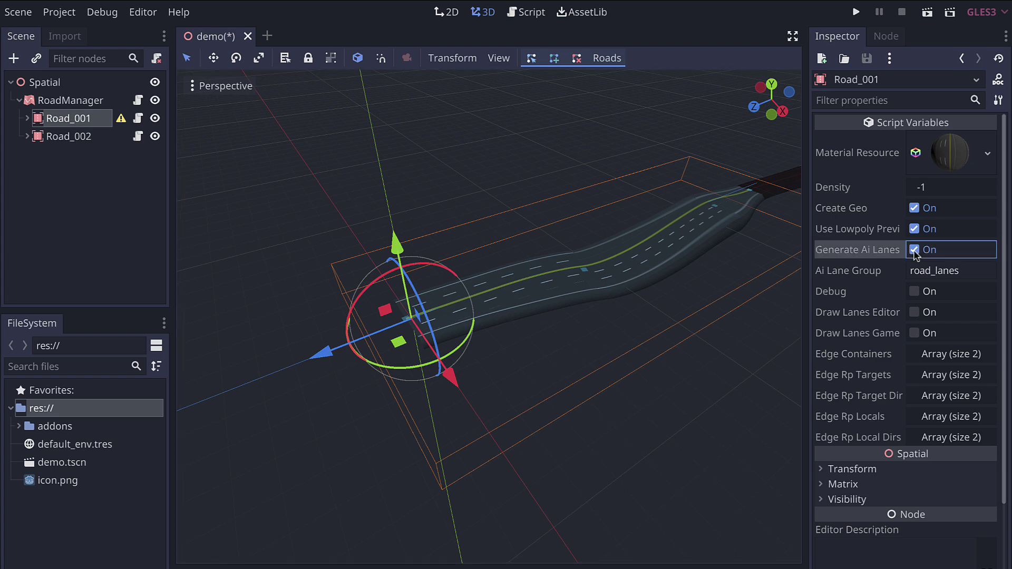
left_click(915, 314)
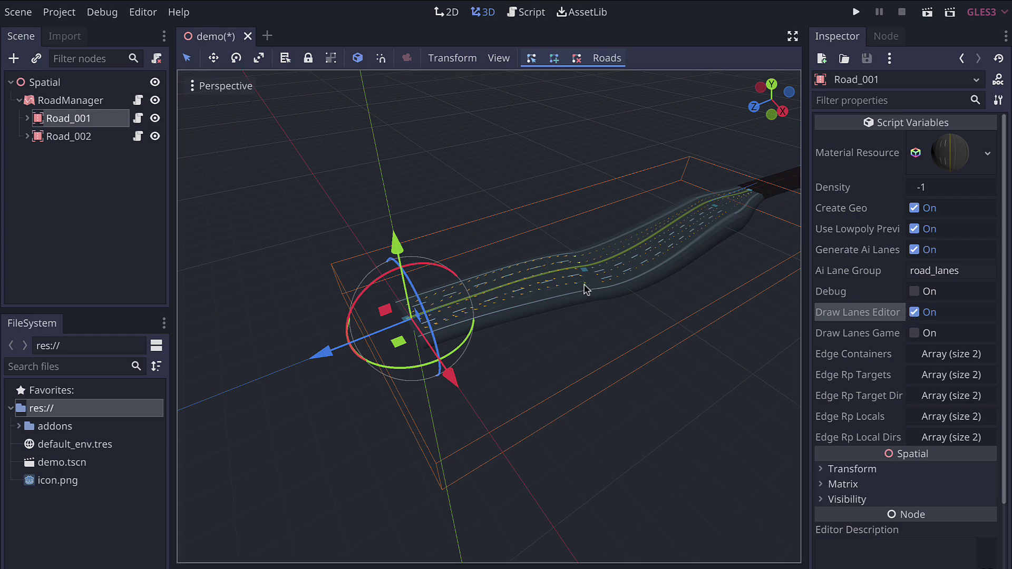
scroll(585, 290, "up", 5)
scroll(585, 290, "up", 10)
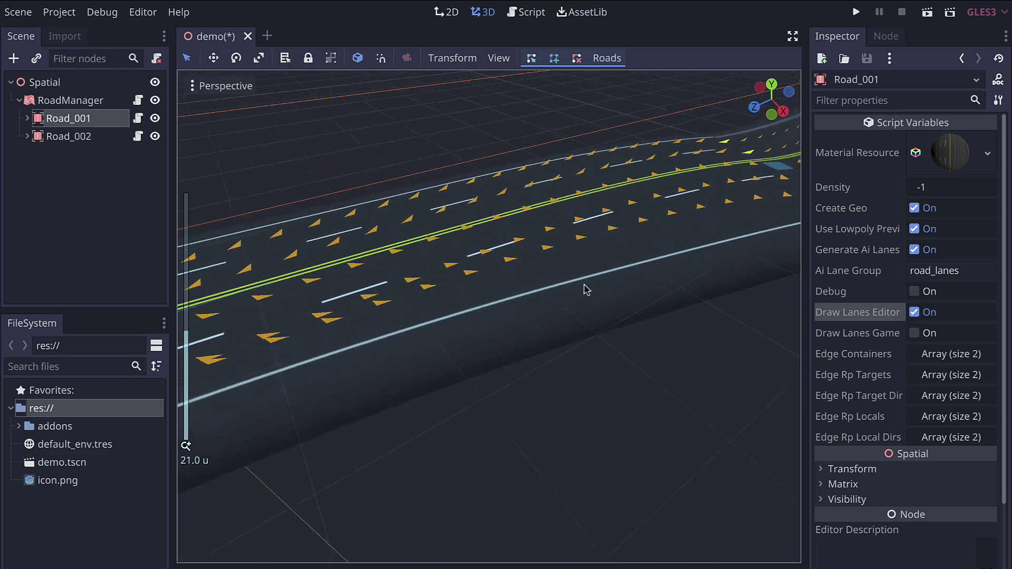
scroll(585, 290, "down", 3)
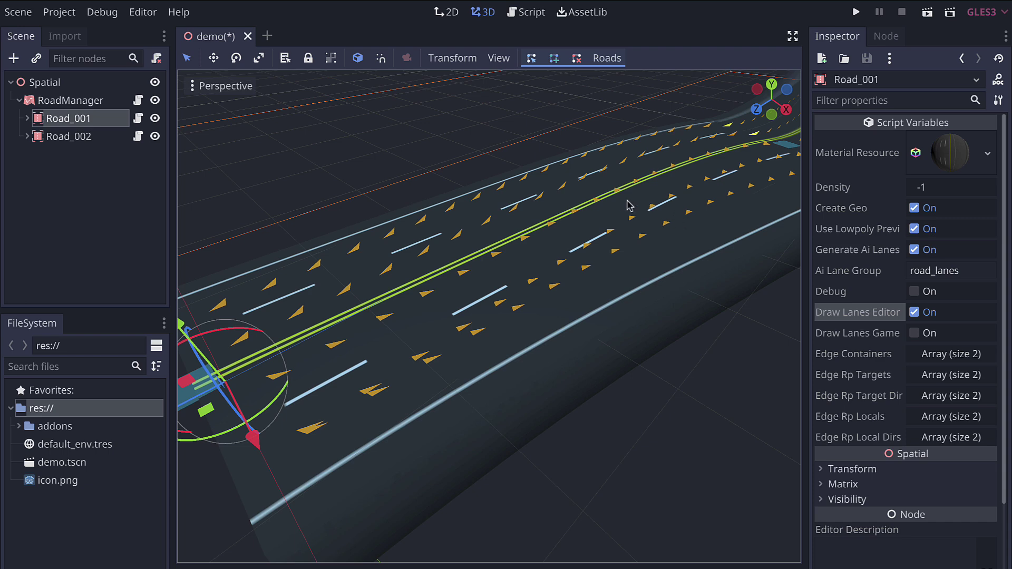
- Add a RoadLane (AI path), Lane 001, under Road_001 with two points across the road
left_click(599, 63)
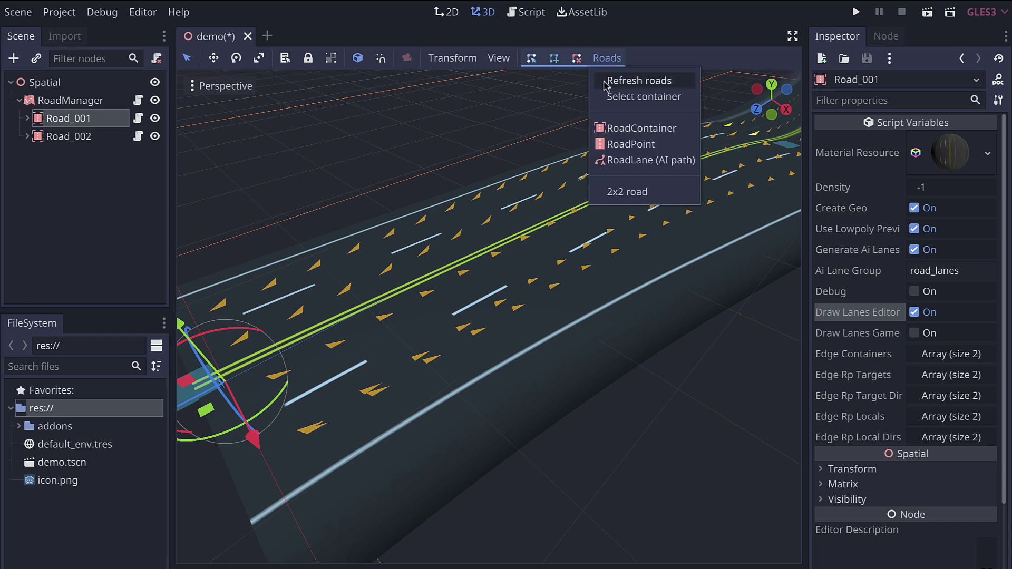
left_click(620, 164)
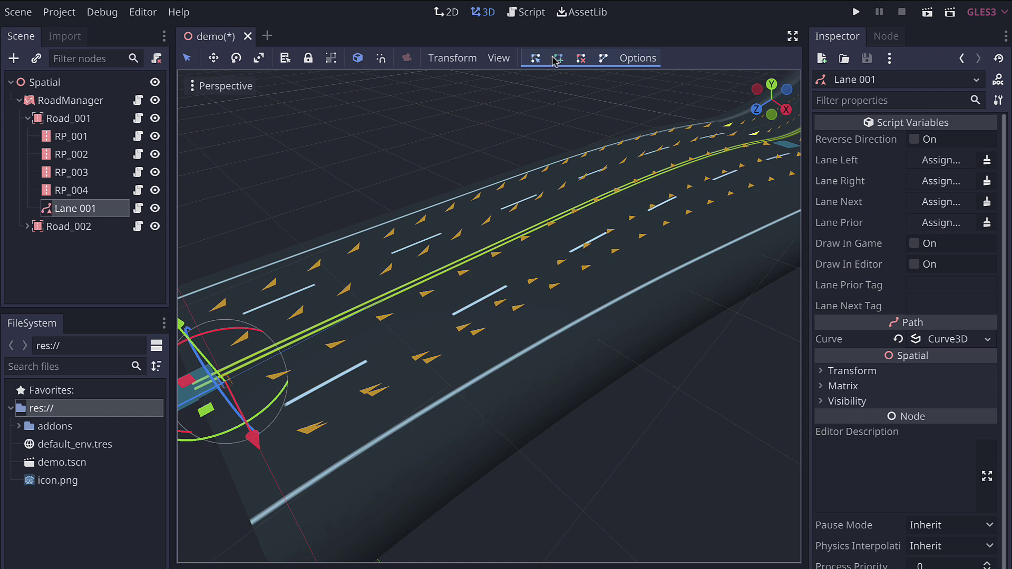
left_click(383, 124)
left_click(726, 349)
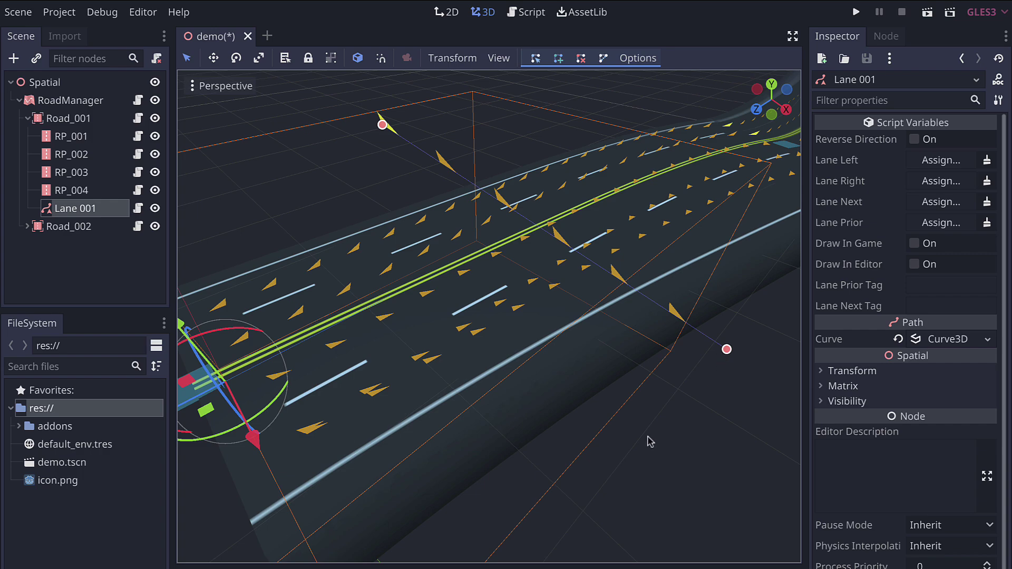
middle_click_drag(652, 440, 649, 441)
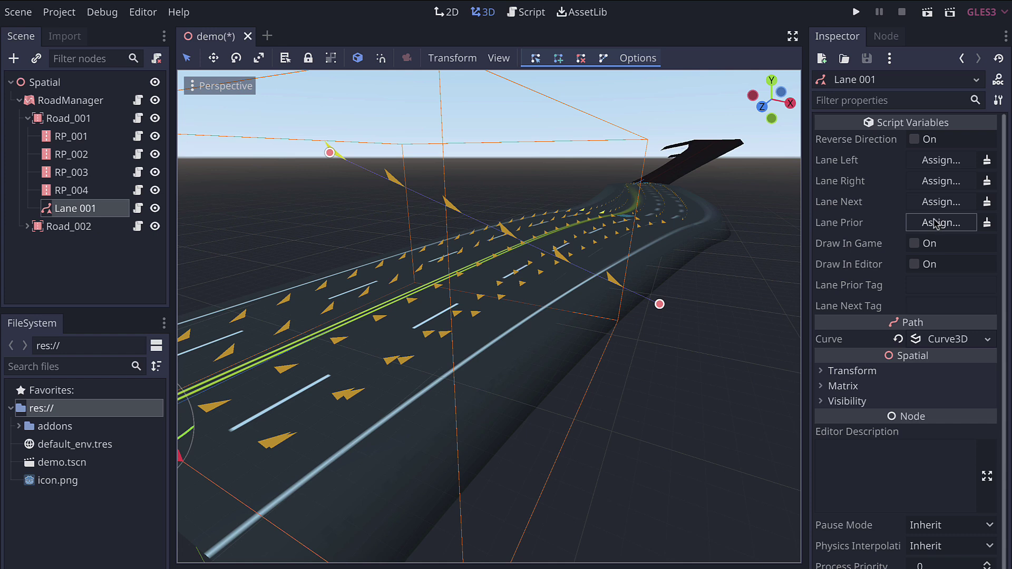
- Toggle Lane 001's Reverse Direction on and off twice, keeping its original direction
left_click(915, 140)
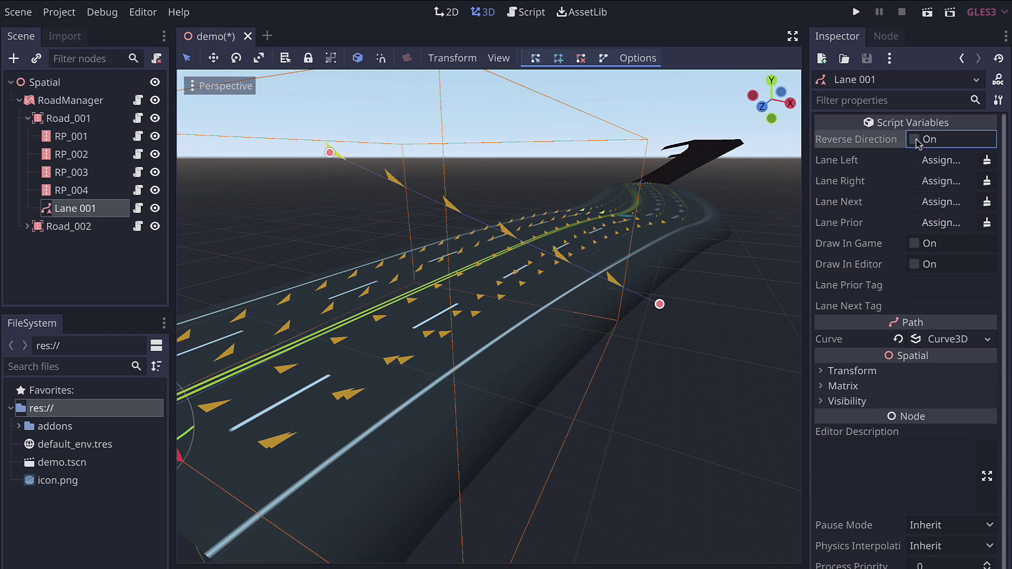
left_click(914, 139)
left_click(916, 140)
left_click(915, 140)
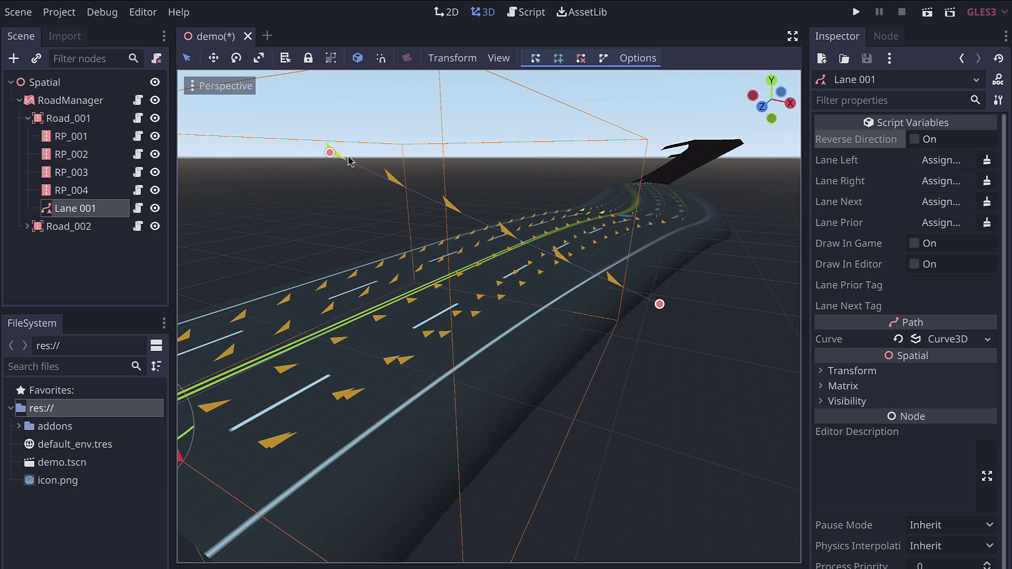
- Tilt the view slightly and select Road_001 to show its road settings in the Inspector
middle_click_drag(495, 228, 493, 225)
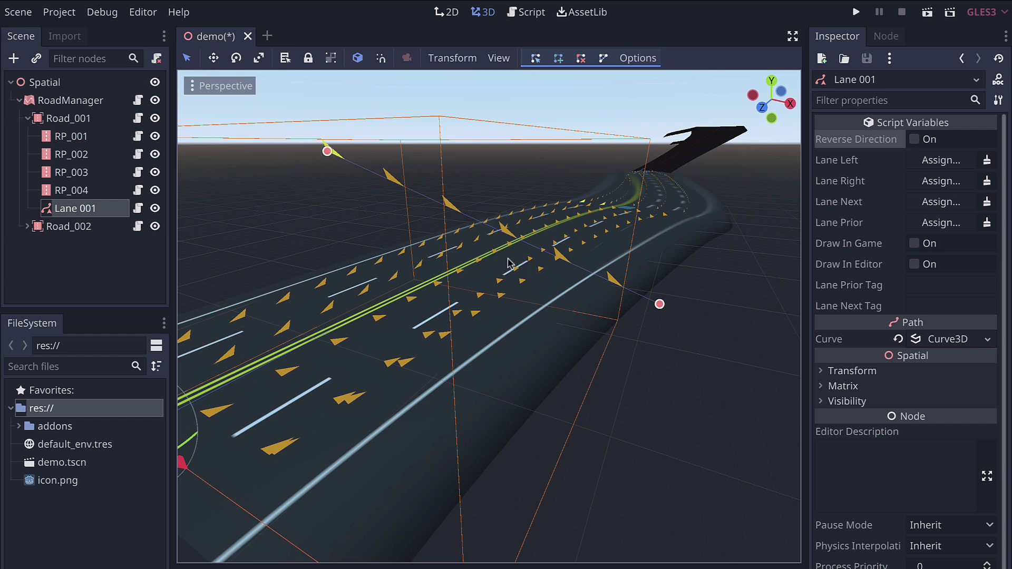
left_click(55, 120)
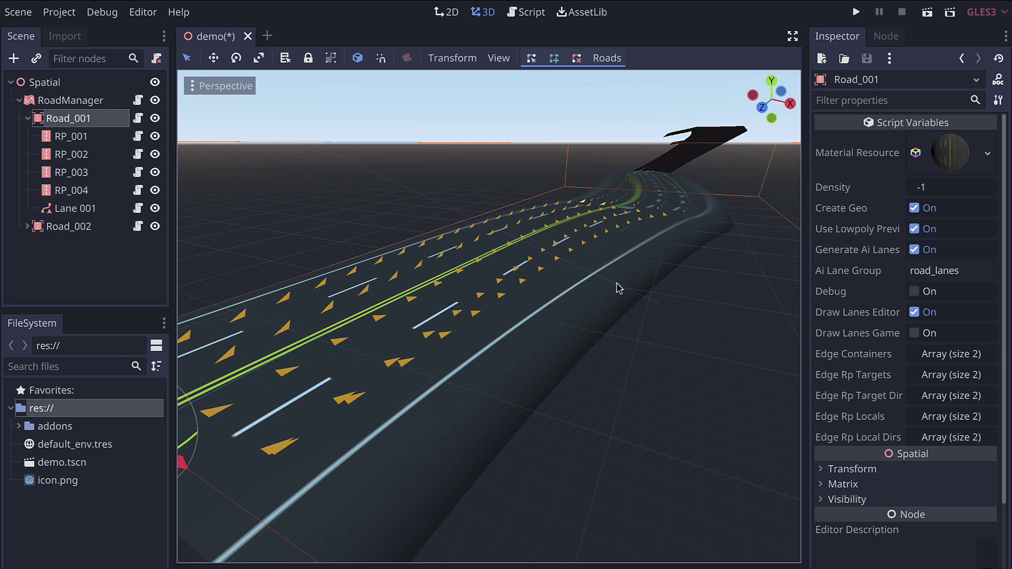
left_click(71, 136)
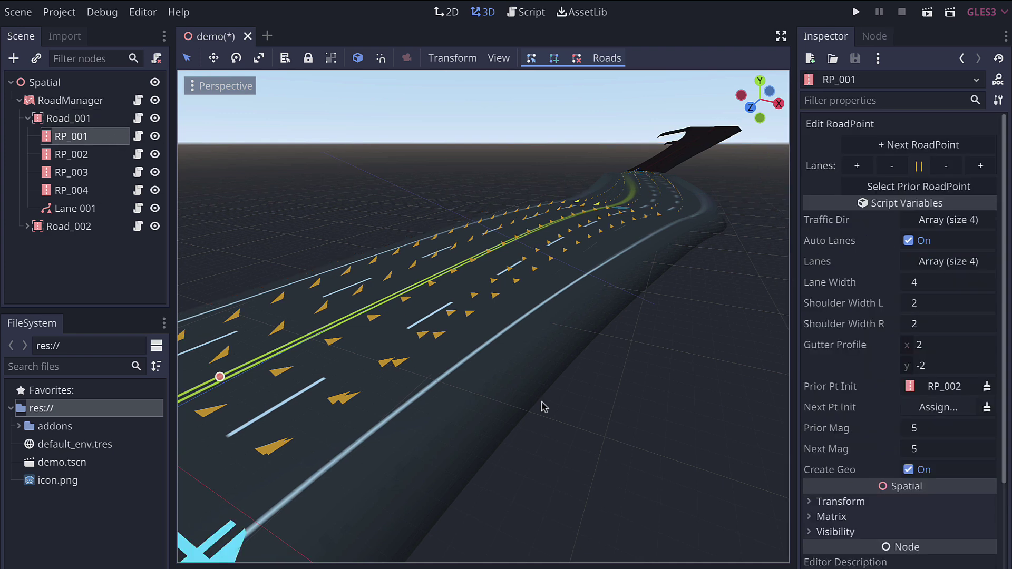
middle_click_drag(548, 409, 555, 334)
scroll(556, 334, "down", 5)
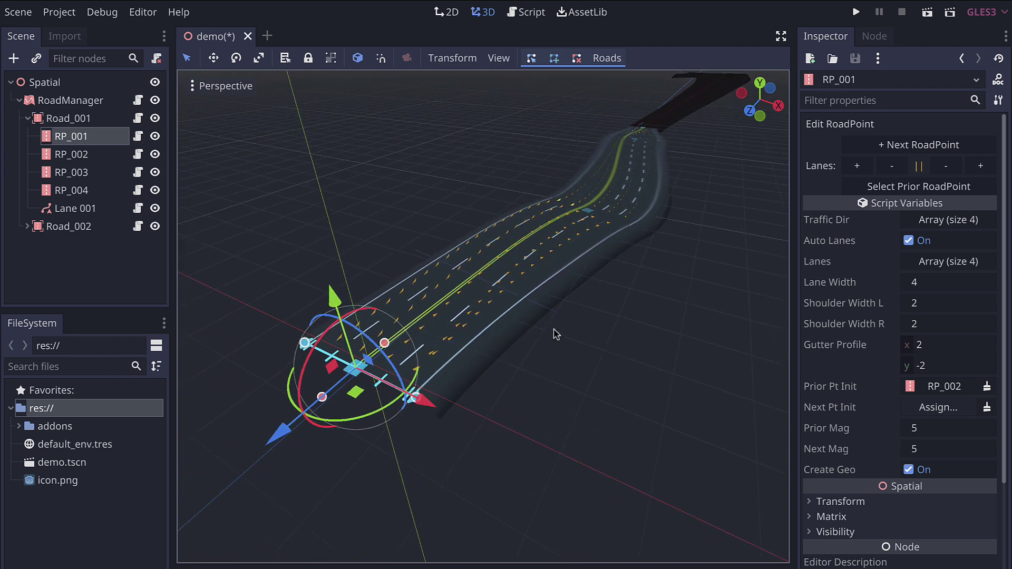
left_click(82, 227)
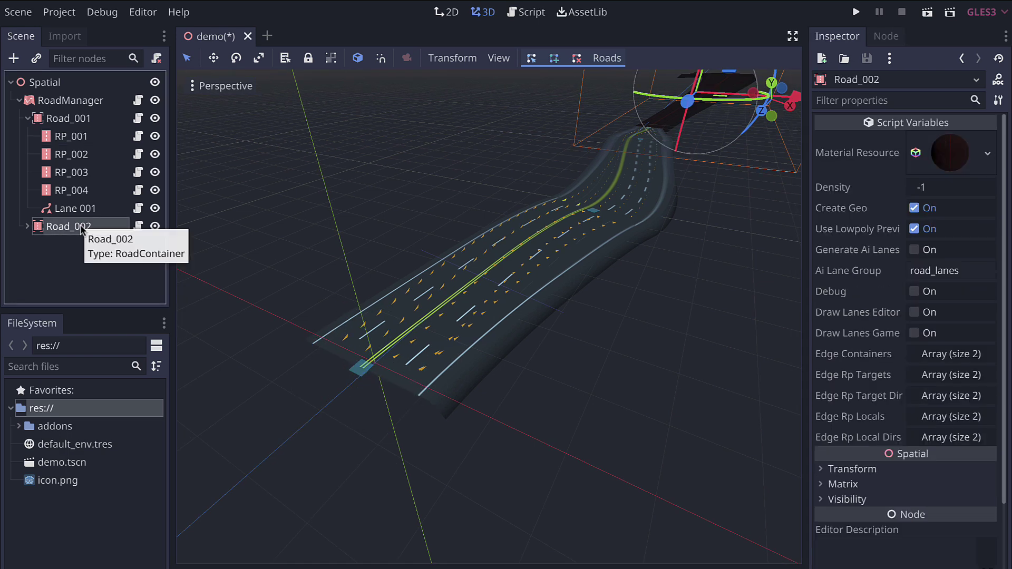
right_click(81, 227)
key("Escape")
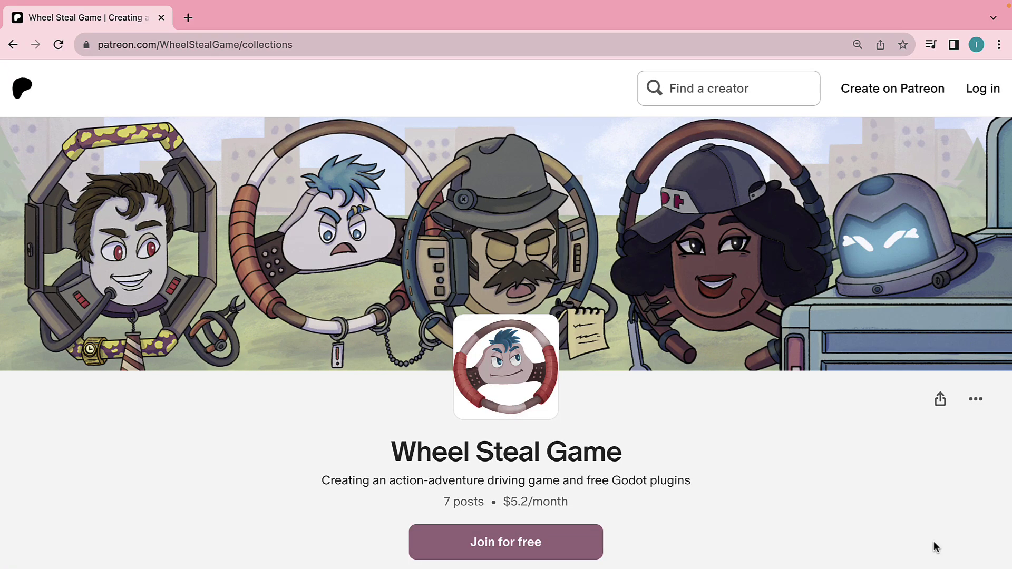
- Scroll the Wheel Steal Game Patreon page down to its Collections, including Road Generator
scroll(933, 540, "down", 2)
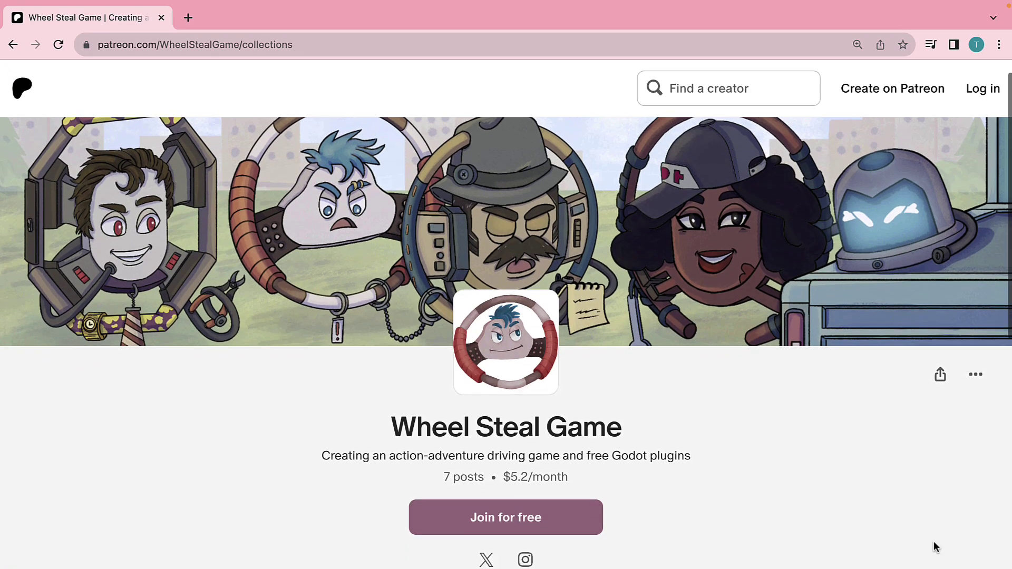
scroll(934, 541, "down", 6)
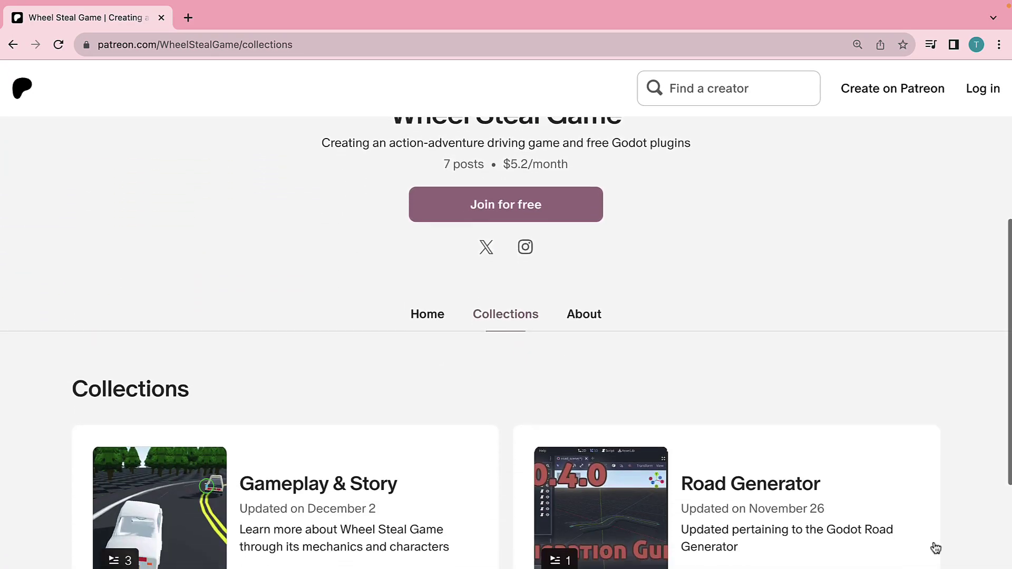
scroll(933, 542, "down", 4)
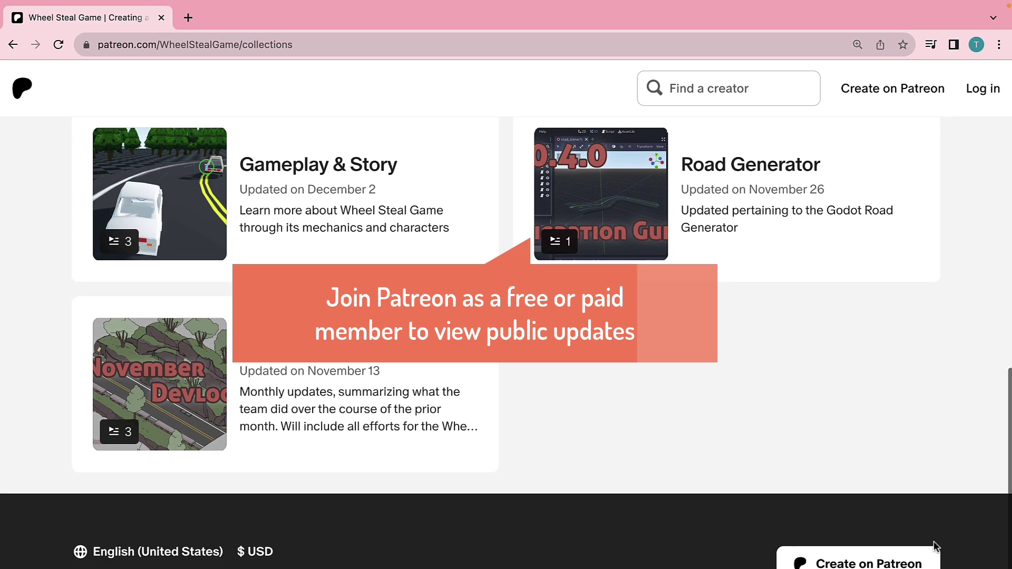